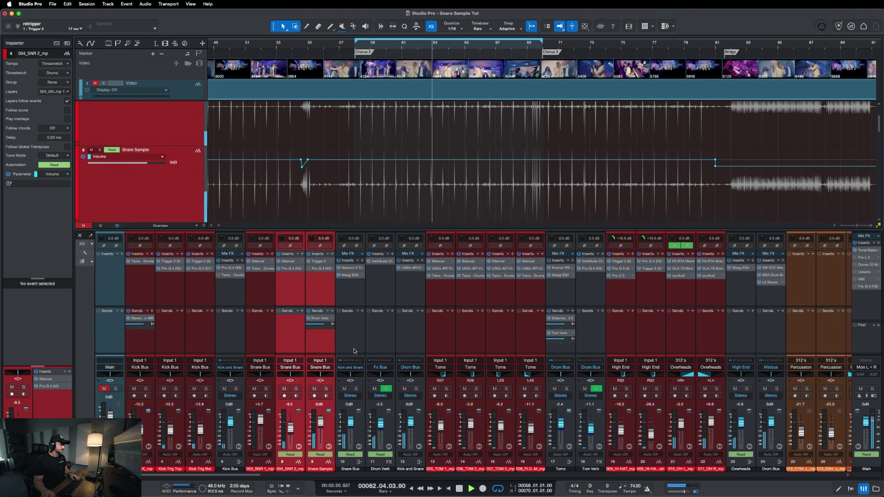
Step: Try to raise the 004_SNR 2_mp volume fader while auditioning the channel in solo
key(space)
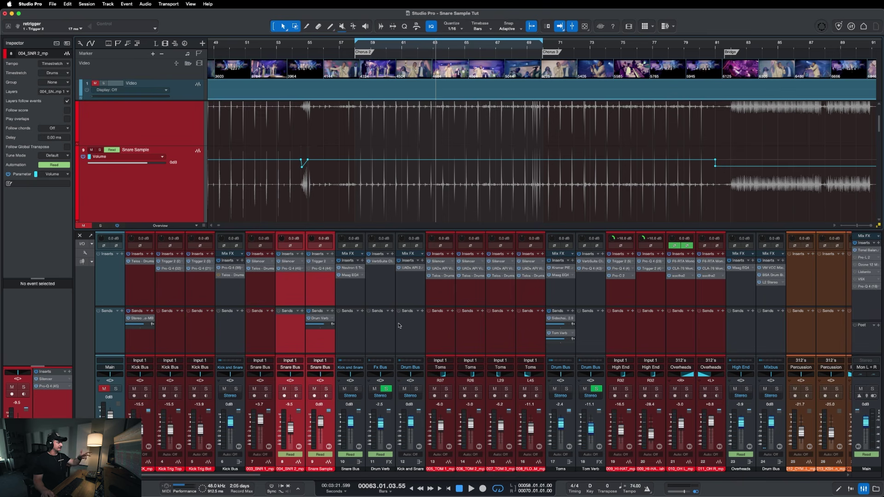
click(290, 337)
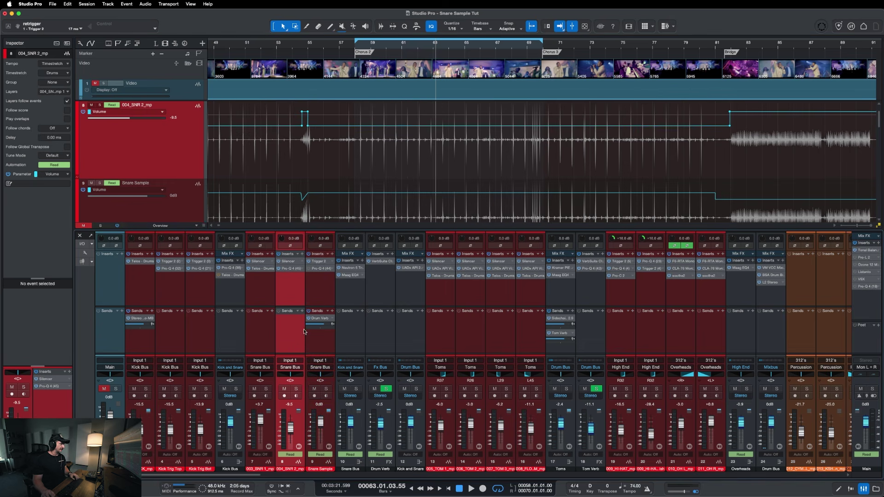
drag(291, 427, 291, 420)
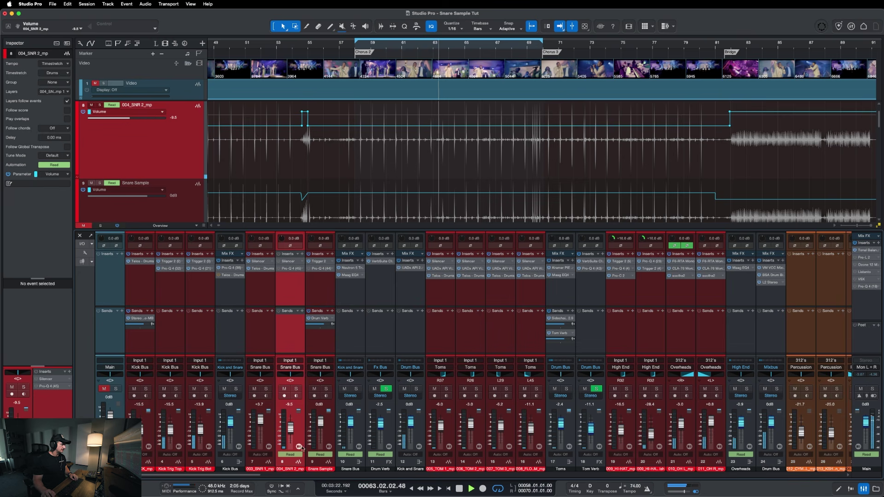
key(s)
drag(292, 423, 292, 420)
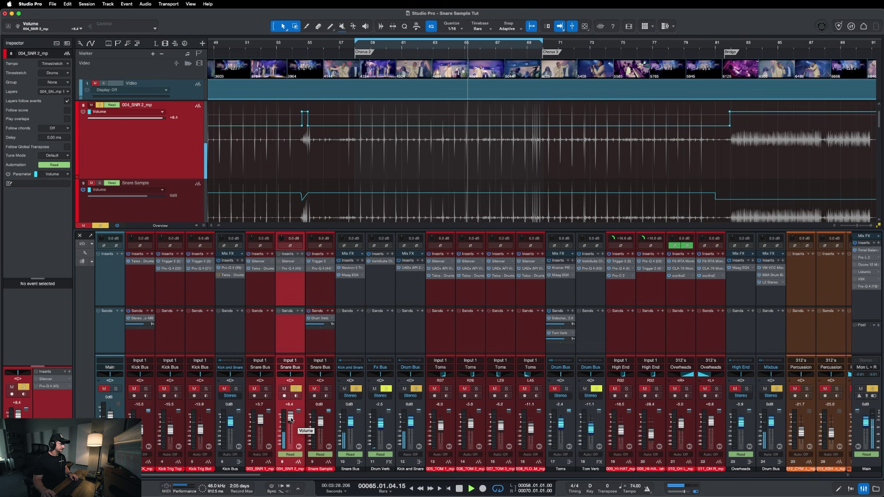
drag(292, 419, 292, 421)
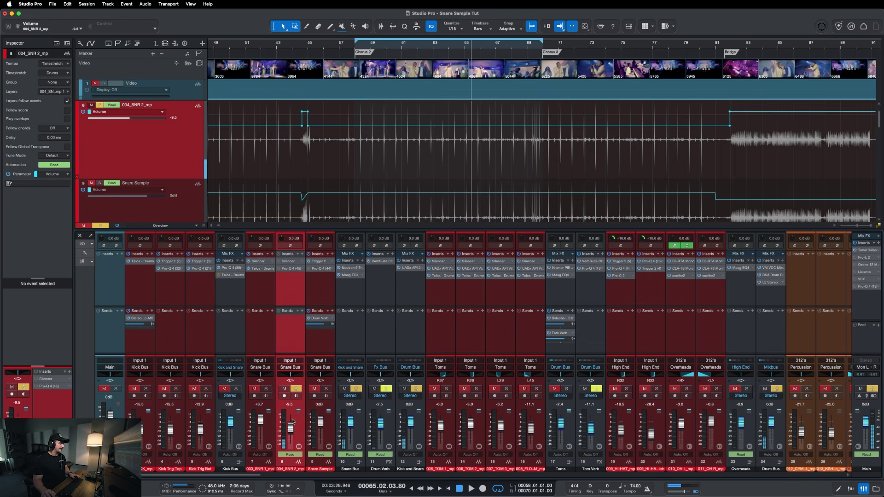
click(295, 390)
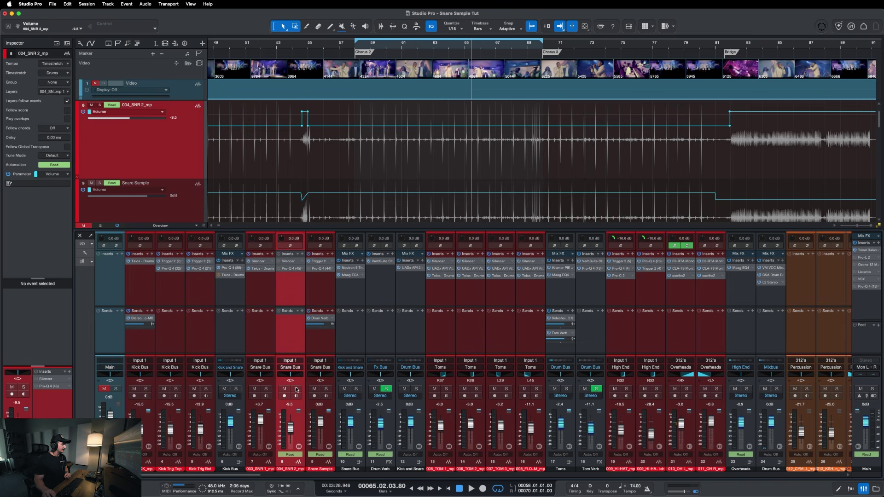
Step: Raise the 004_SNR 2_mp volume to about +1.8 dB with playback stopped and solo the channel
click(291, 269)
click(766, 145)
drag(291, 430, 290, 421)
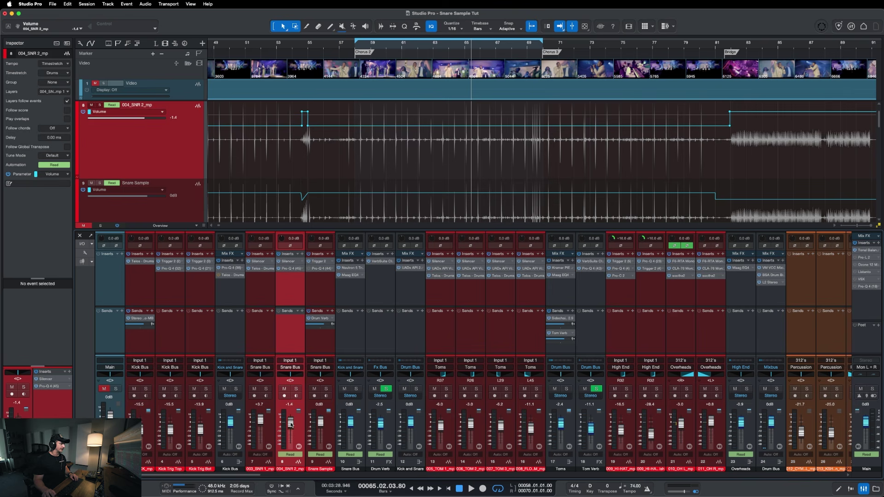
click(296, 390)
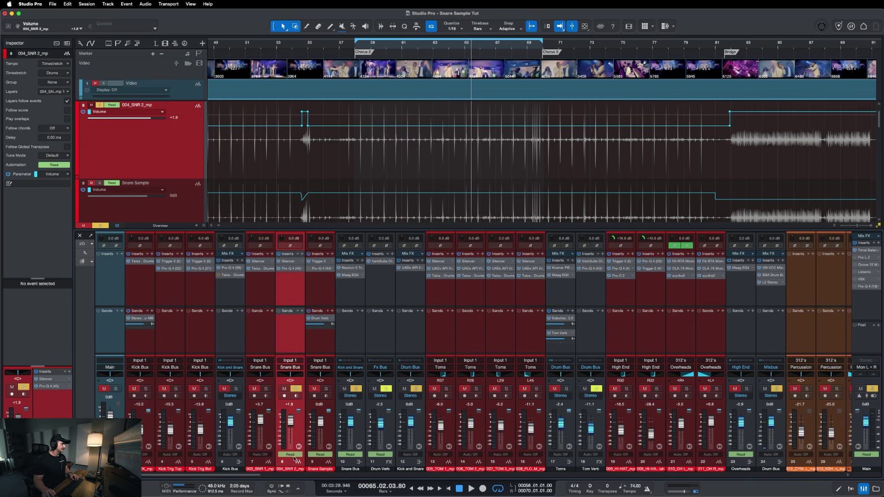
Step: Turn automation off on the 004_SNR 2_mp and Snare Sample channels and raise 004_SNR 2_mp to about +5.7 dB during playback
click(290, 454)
click(294, 405)
click(320, 454)
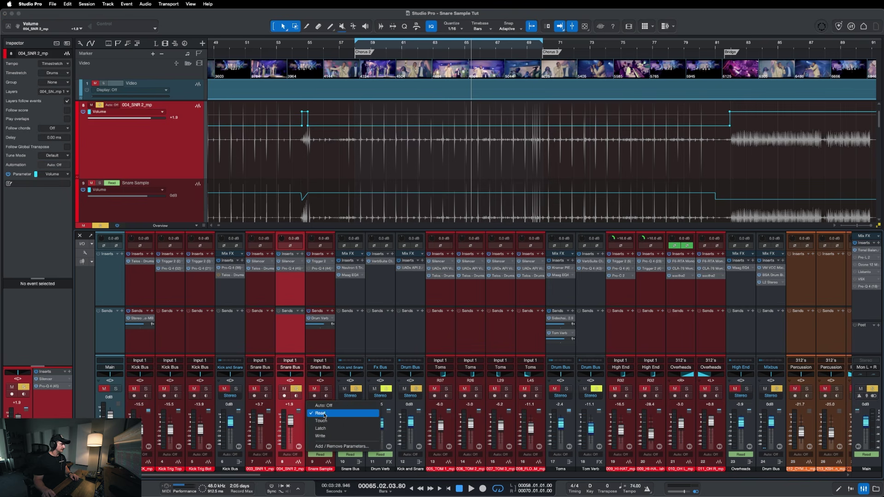
click(322, 405)
key(space)
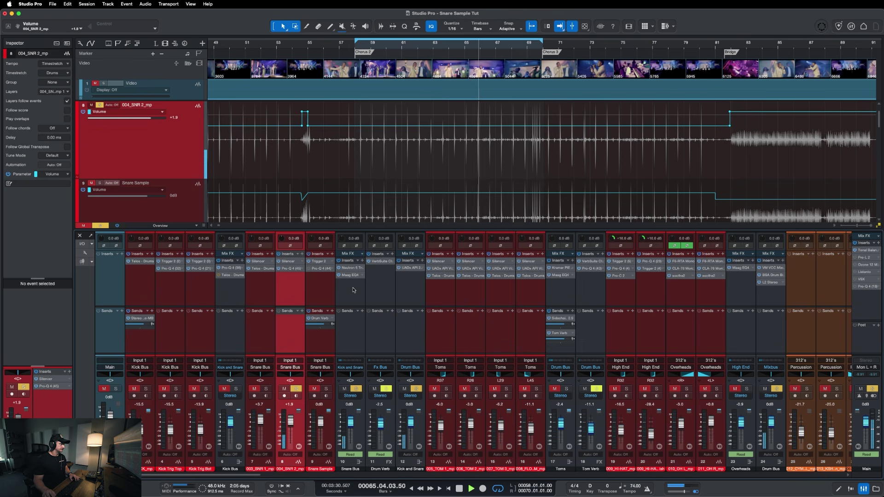
drag(290, 427, 291, 423)
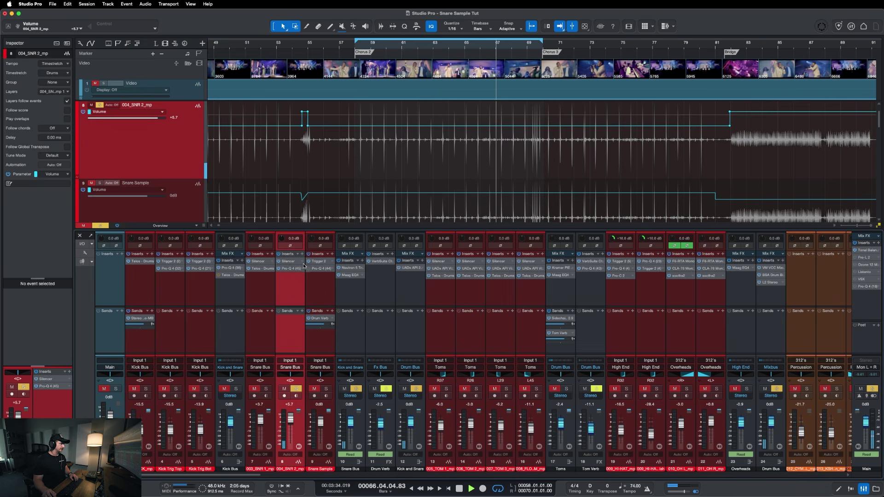
Step: Review the Silencer and Pro-Q 4 settings on 004_SNR 2_mp during playback, and stop playback
click(290, 261)
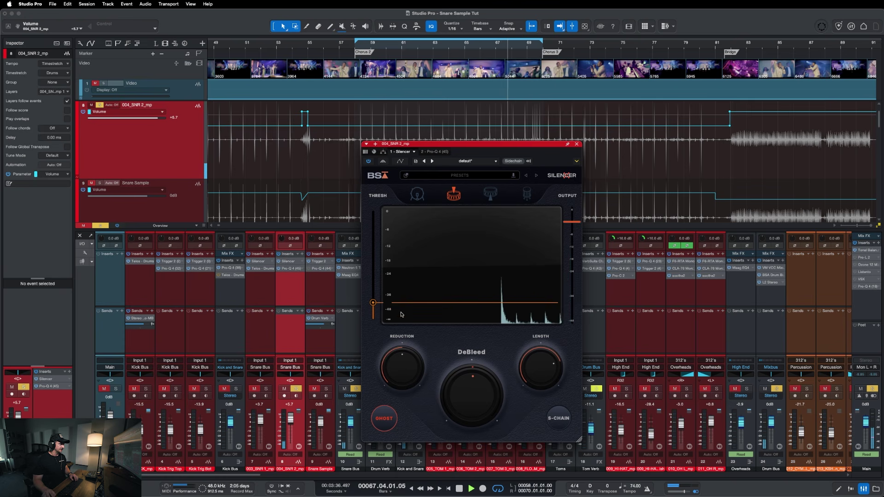
key(super+w)
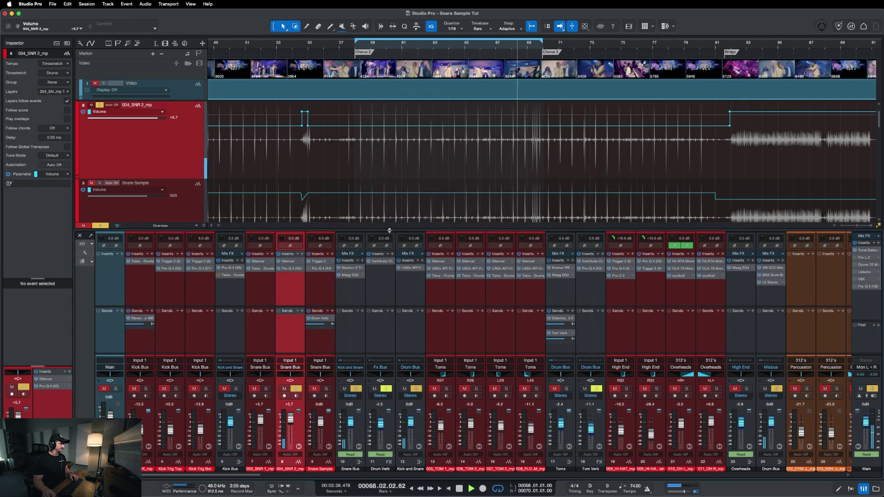
click(290, 268)
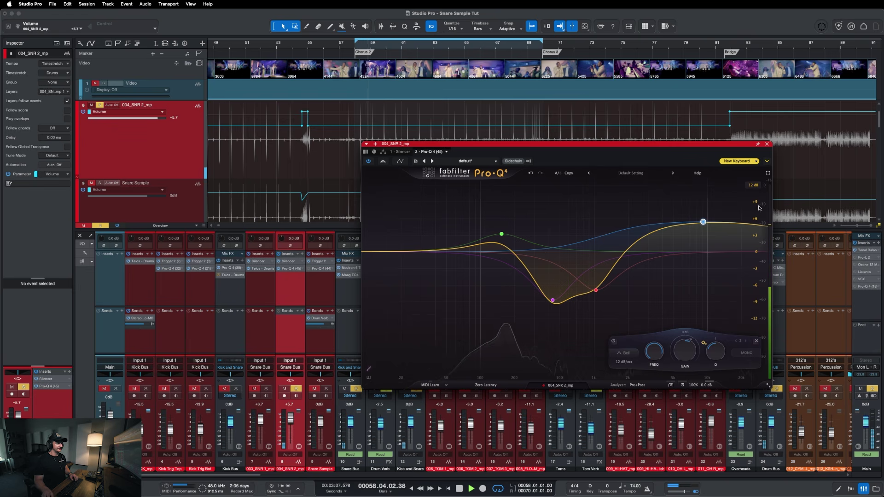
click(766, 144)
key(space)
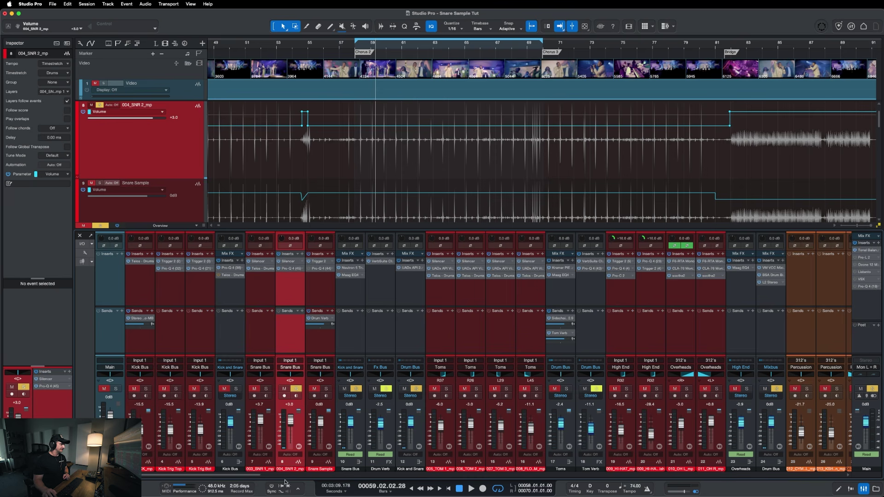
Step: Select the Snare Sample channel and open its Trigger 2 plug-in to examine the loaded sample and trigger settings
drag(237, 475, 142, 494)
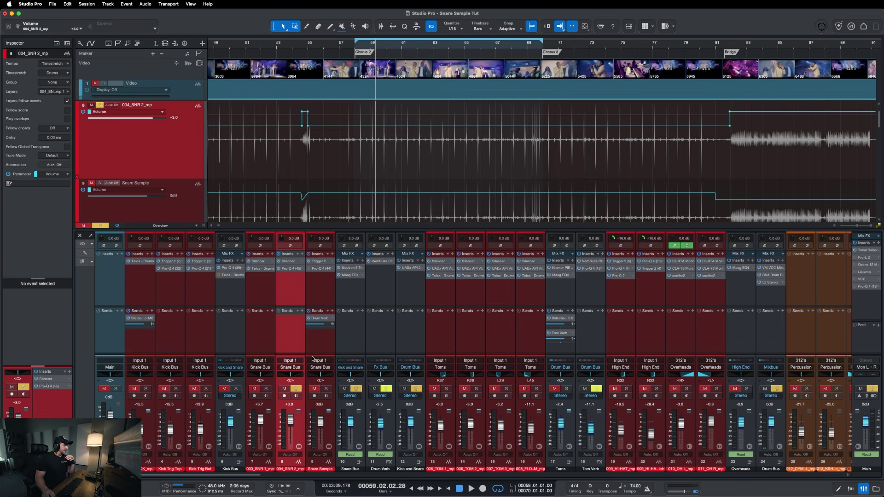
click(321, 379)
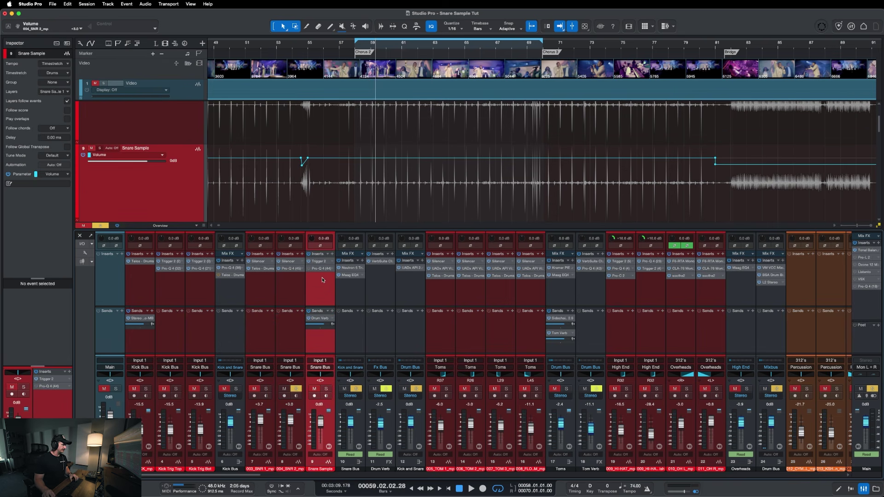
click(321, 264)
click(319, 262)
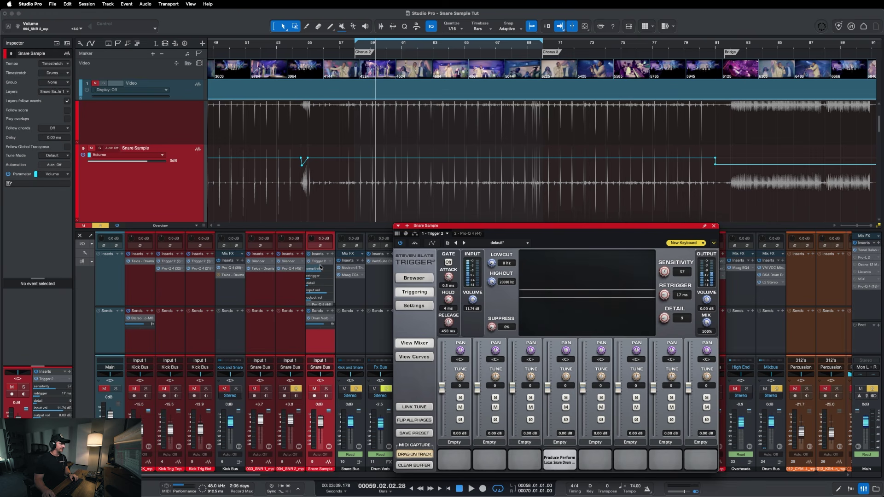
drag(559, 233, 565, 208)
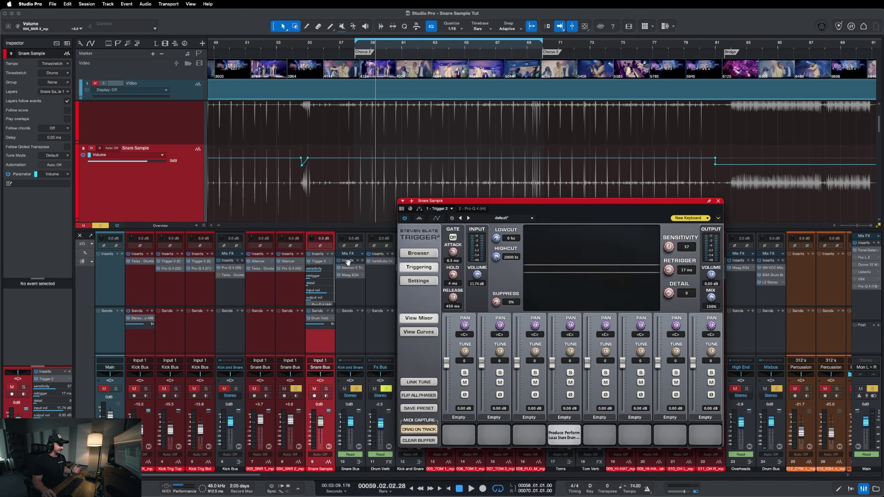
click(321, 262)
click(322, 263)
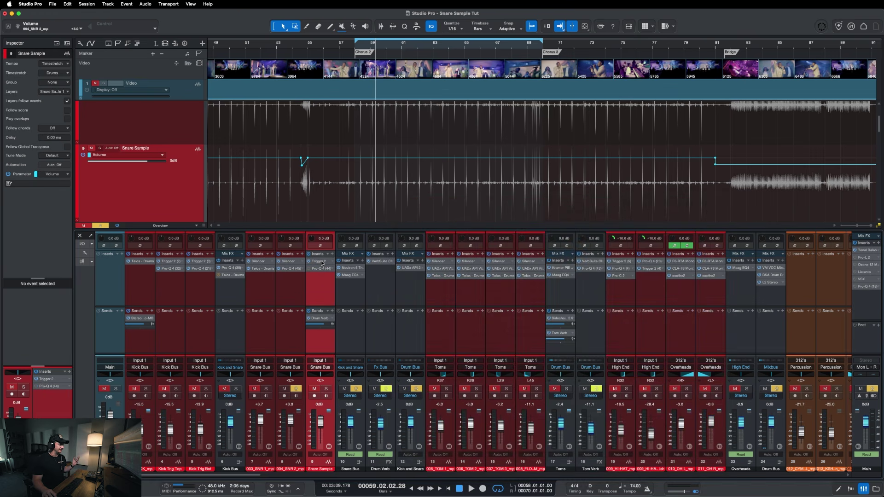
click(321, 262)
drag(588, 203, 545, 173)
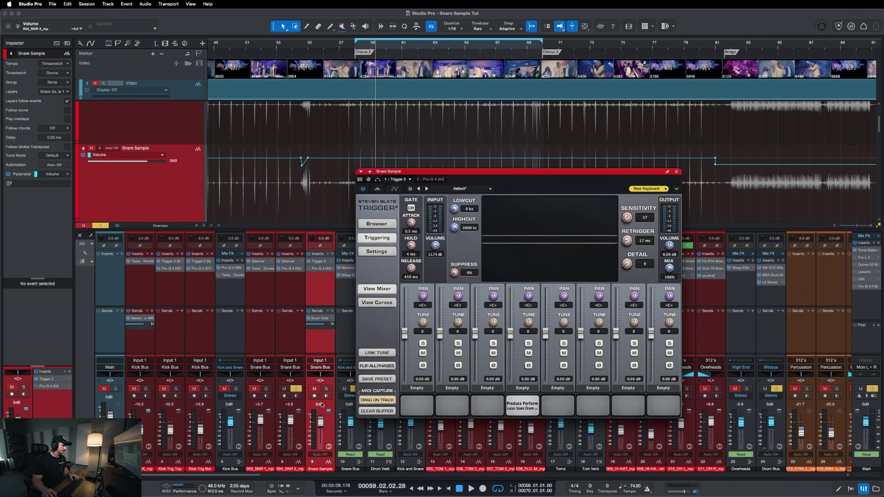
Step: Close Trigger 2, solo the 004_SNR 2_mp and Snare Sample channels together, and audition them
key(s)
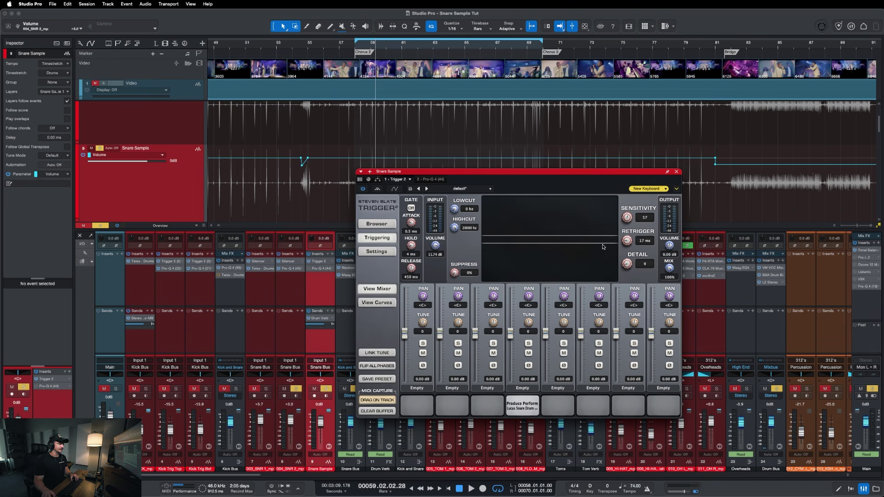
mouse_move(586, 172)
mouse_down()
mouse_move(583, 181)
mouse_move(592, 180)
mouse_up()
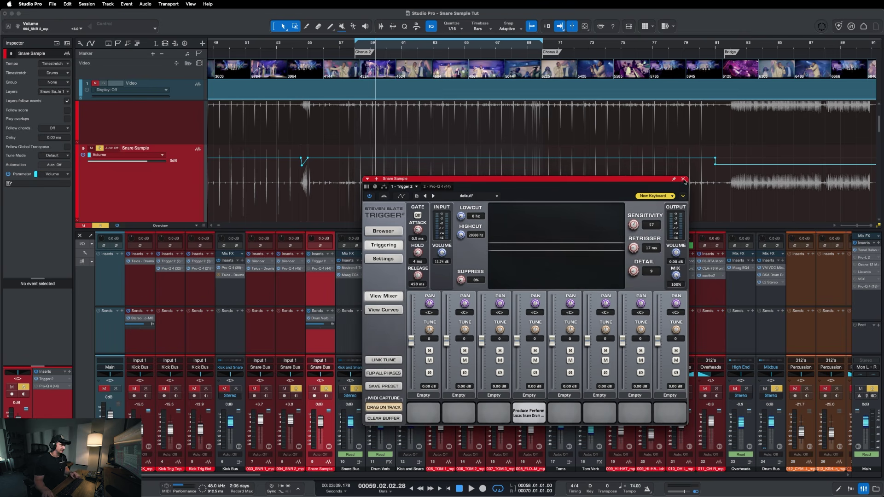
click(682, 178)
shift+click(296, 340)
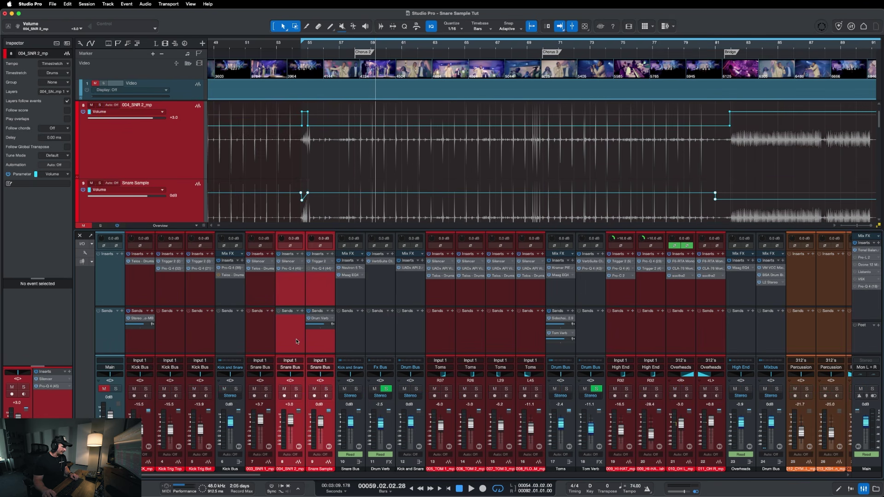
key(s)
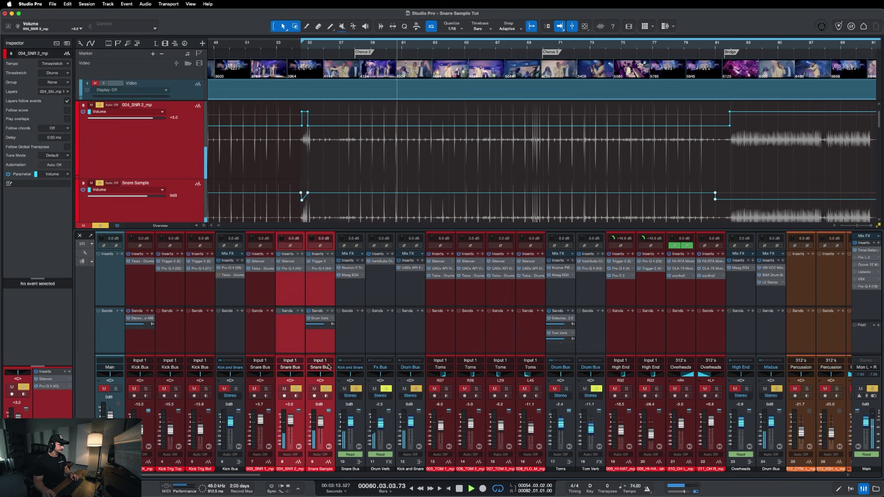
click(328, 341)
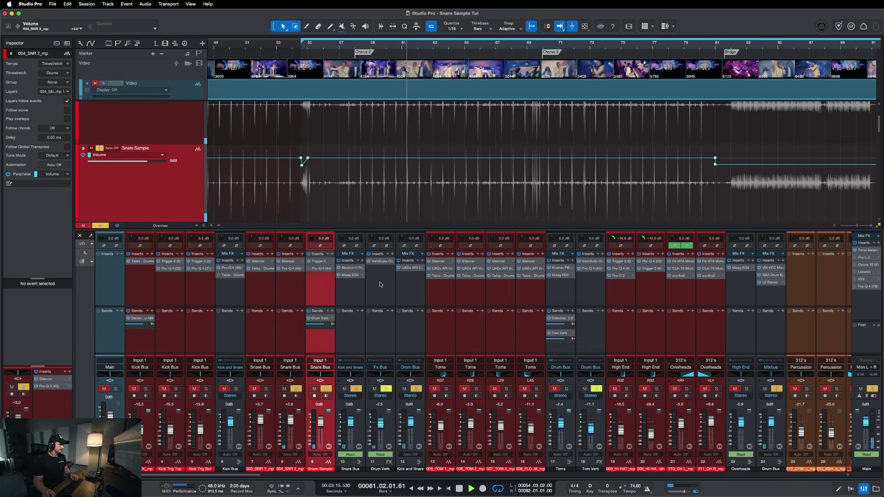
key(space)
Step: Examine the existing Pro-Q 4 curve on the 004_SNR 2_mp channel and close the plug-in
shift+click(297, 290)
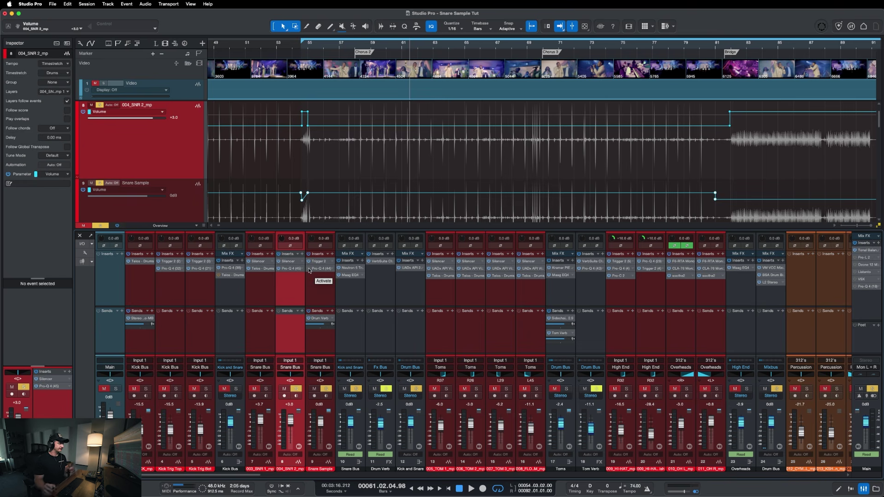
click(288, 269)
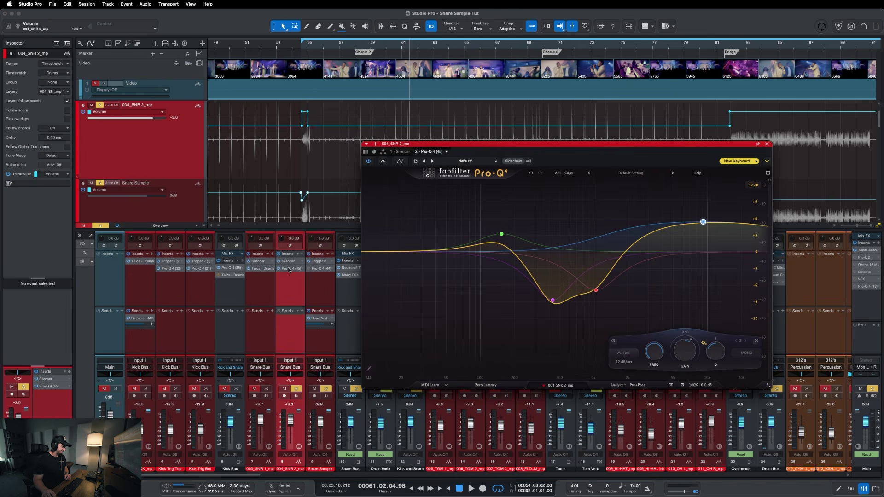
click(766, 144)
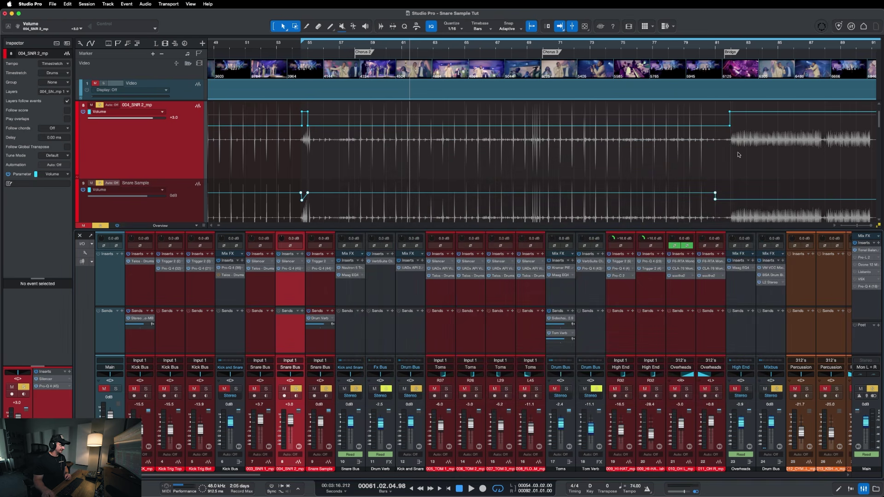
Step: Add a new Pro-Q 4 to the 004_SNR 2_mp channel and place it first in the insert chain, before Silencer
click(329, 253)
text(pro-q)
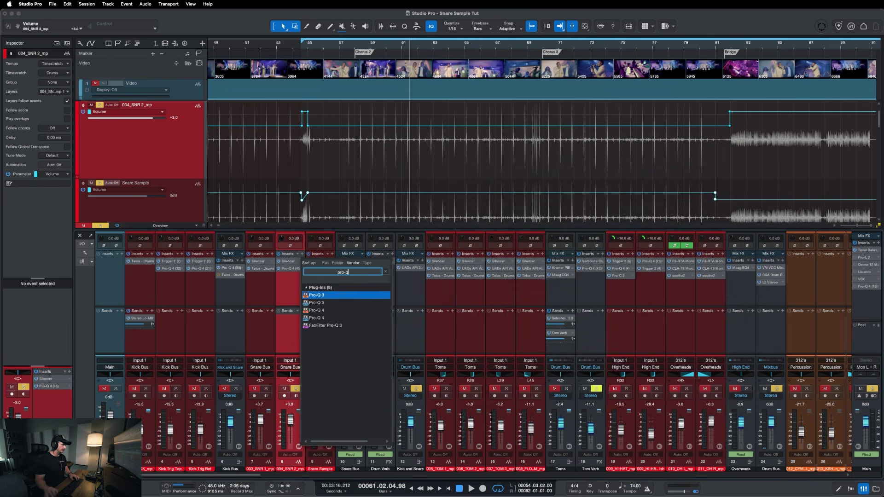
key(Down)
key(Return)
mouse_move(293, 276)
mouse_down()
mouse_move(293, 291)
mouse_move(289, 261)
mouse_up()
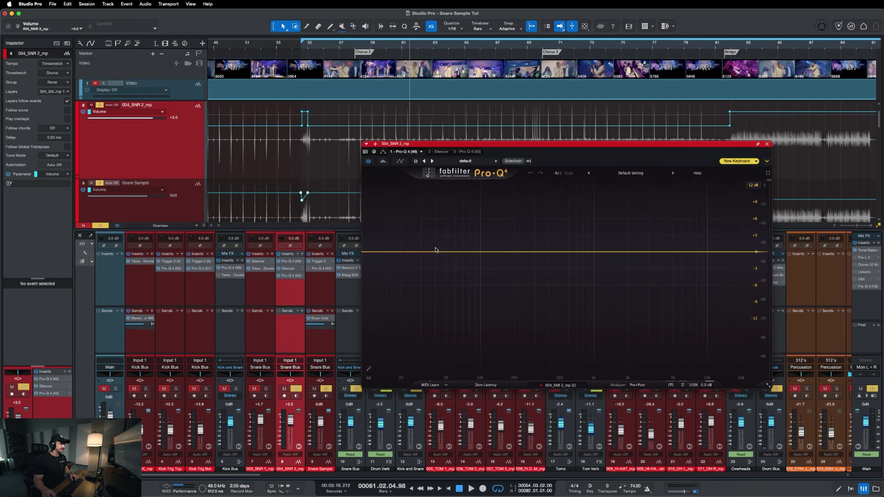
Step: Play from about bar 57 and add a bell band at about 168 Hz in the new Pro-Q 4
drag(480, 143, 460, 167)
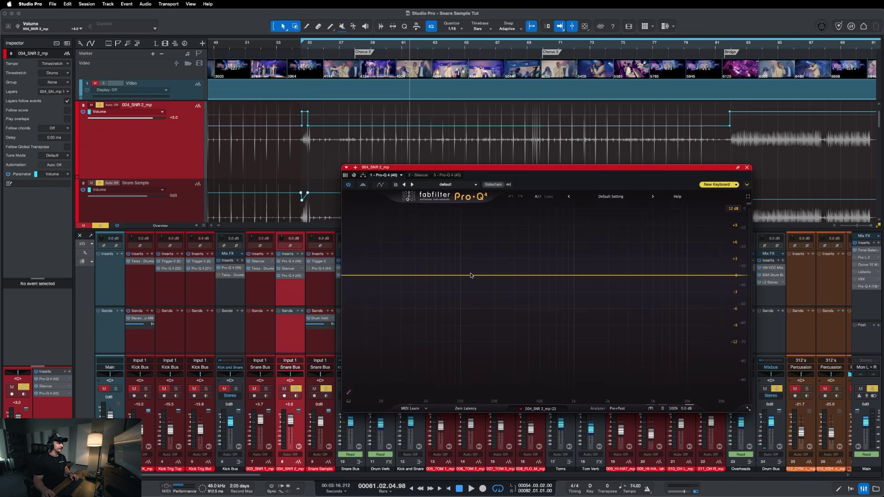
drag(486, 168, 468, 171)
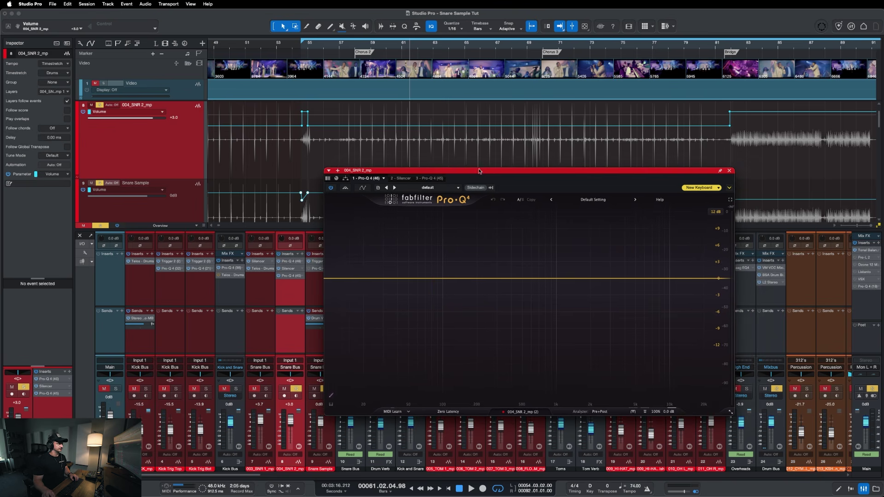
click(348, 46)
key(space)
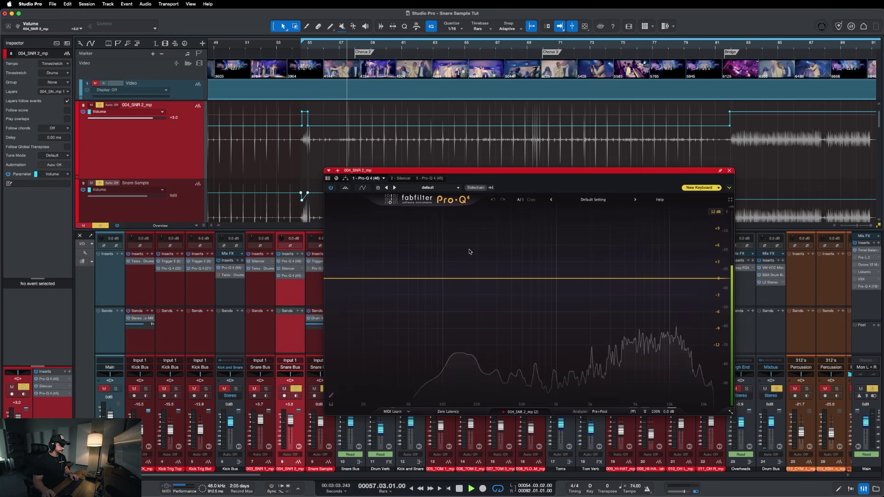
click(468, 278)
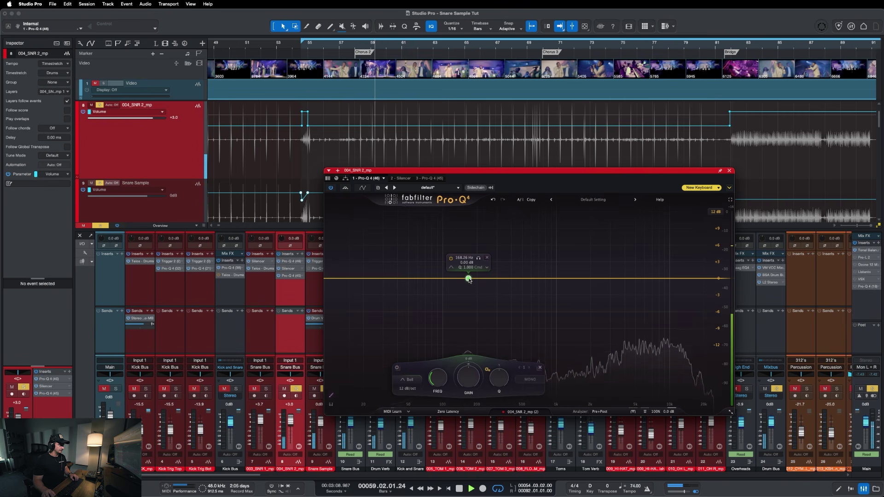
Step: Move the bell band in 004_SNR 2_mp's first Pro-Q 4 to about 172 Hz, close the plug-in and stop playback
drag(468, 279, 470, 278)
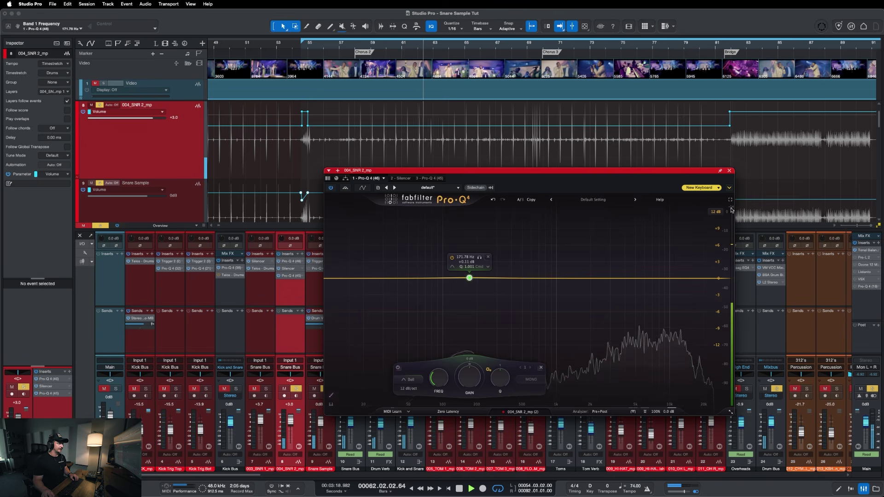
click(729, 171)
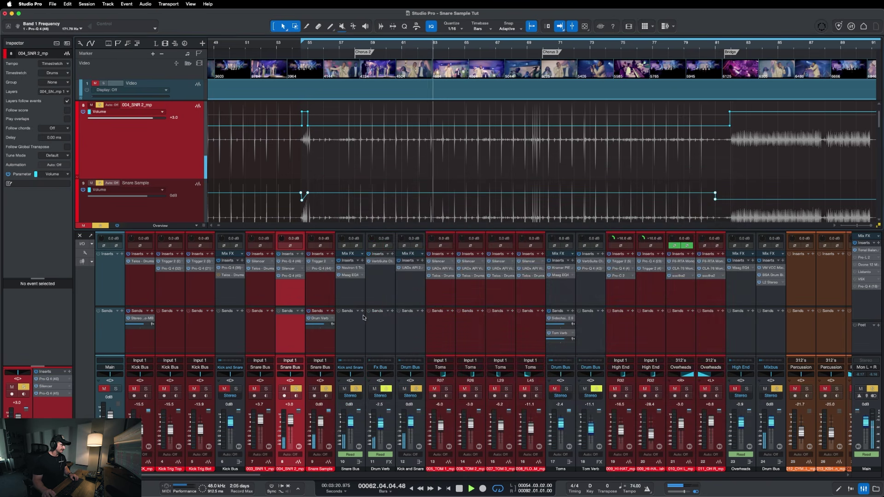
key(space)
Step: Copy the first Pro-Q 4 from 004_SNR 2_mp to the Snare Sample channel, directly after Trigger 2
drag(289, 262, 316, 274)
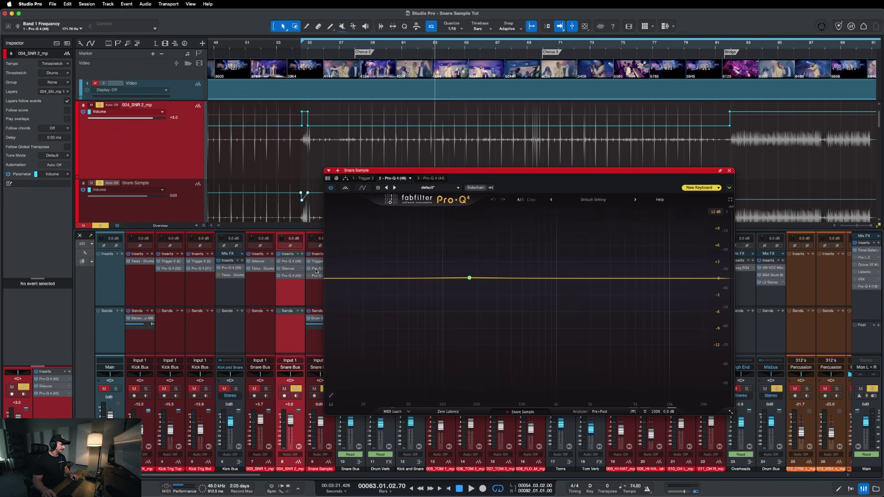
click(316, 270)
click(319, 270)
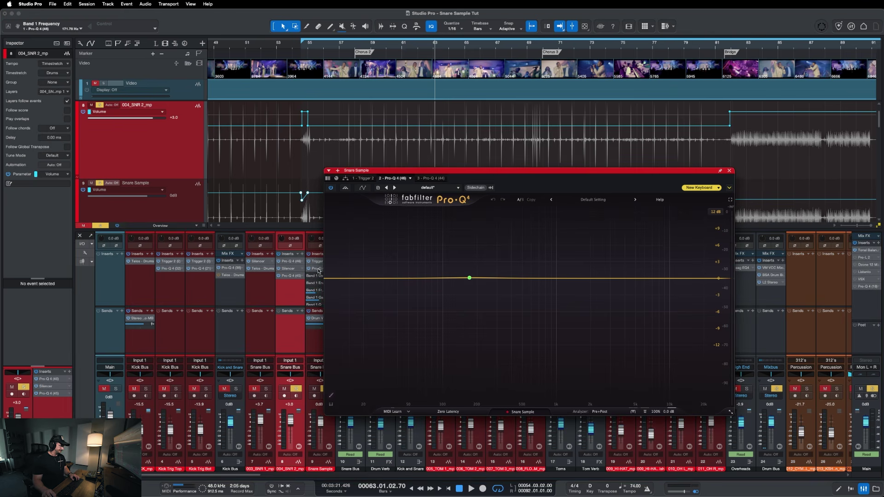
Step: During playback, shift the copied Pro-Q 4's bell band to about 192 Hz at the sample's low peak, stop playback and close the plug-in
click(469, 277)
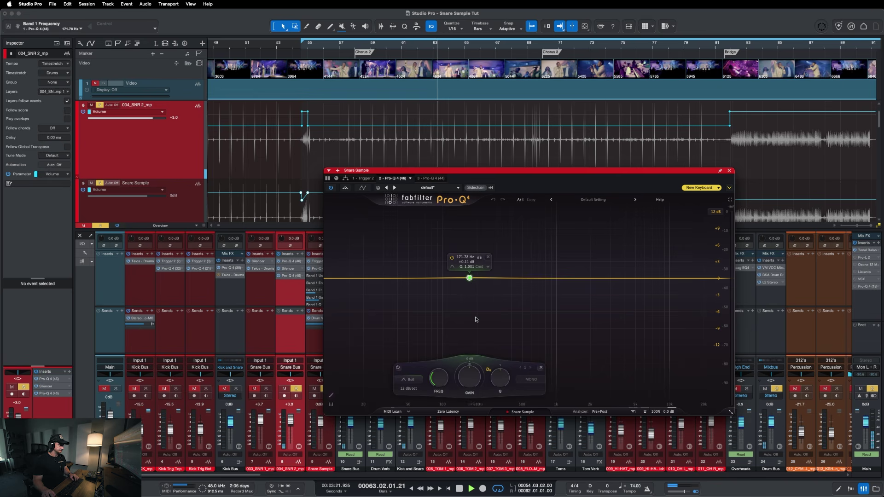
click(603, 365)
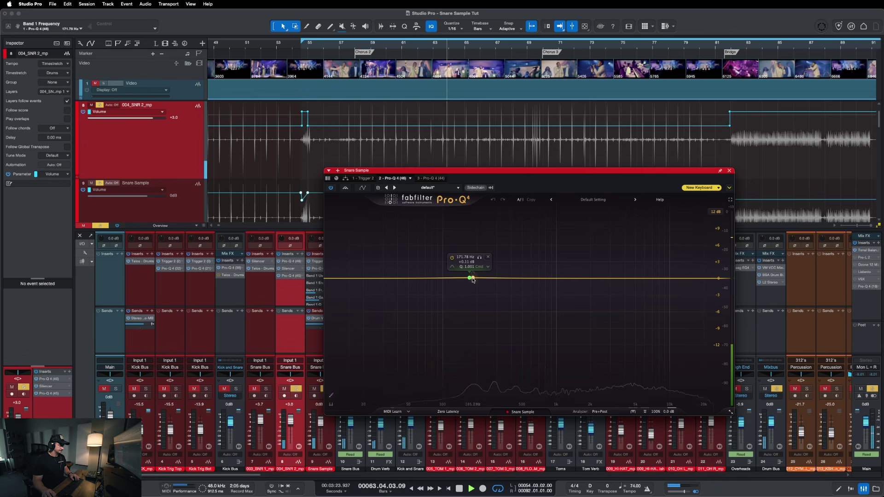
drag(469, 277, 475, 277)
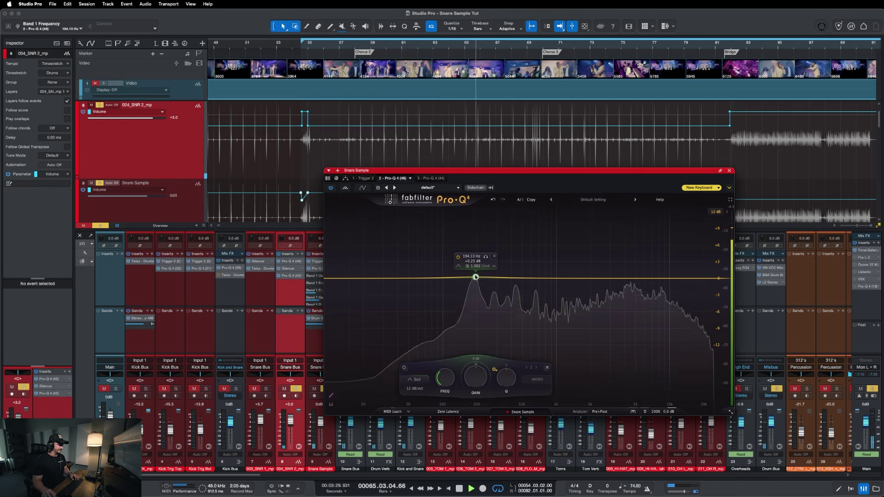
drag(475, 276, 475, 277)
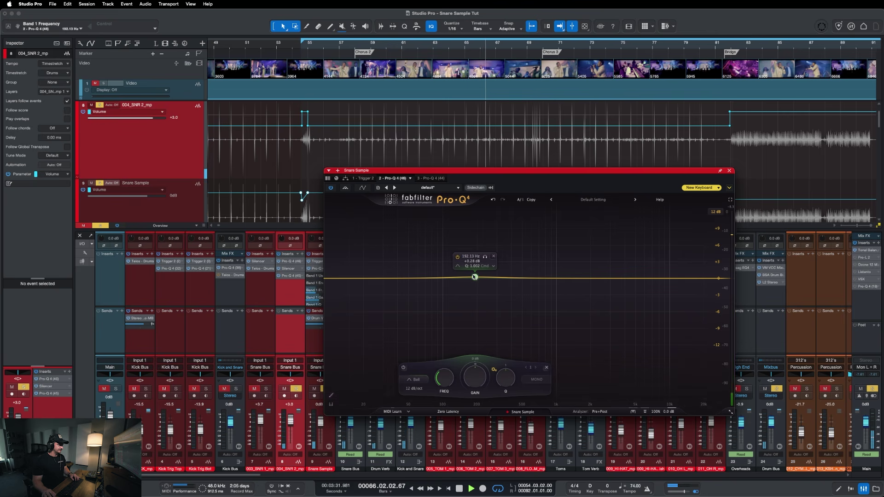
key(space)
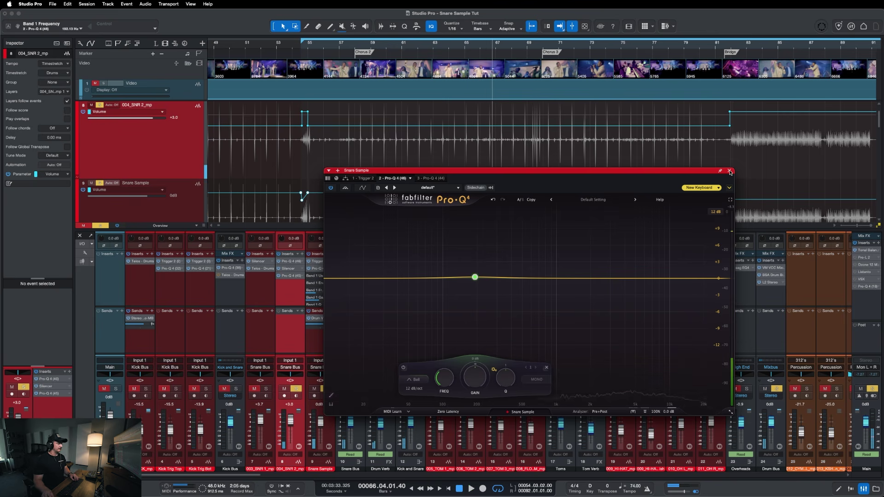
click(729, 172)
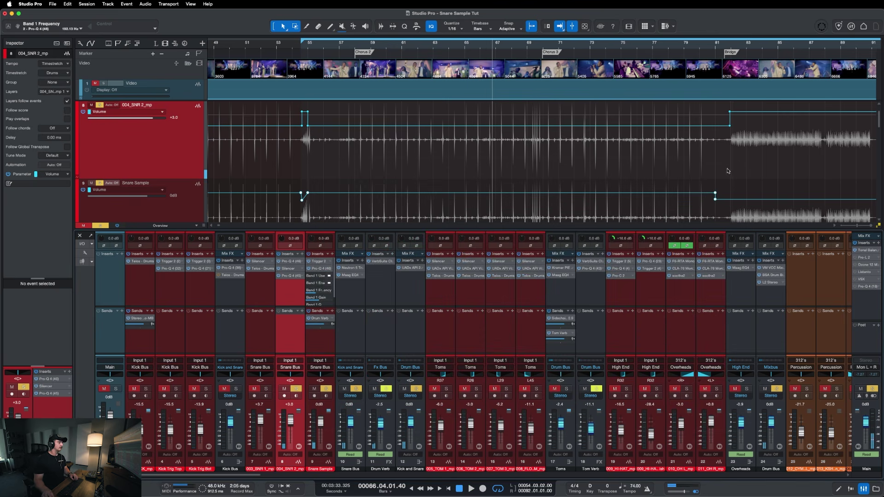
Step: Open Trigger 2 and the copied Pro-Q 4 from the Snare Sample channel and arrange their windows side by side
click(322, 270)
click(730, 171)
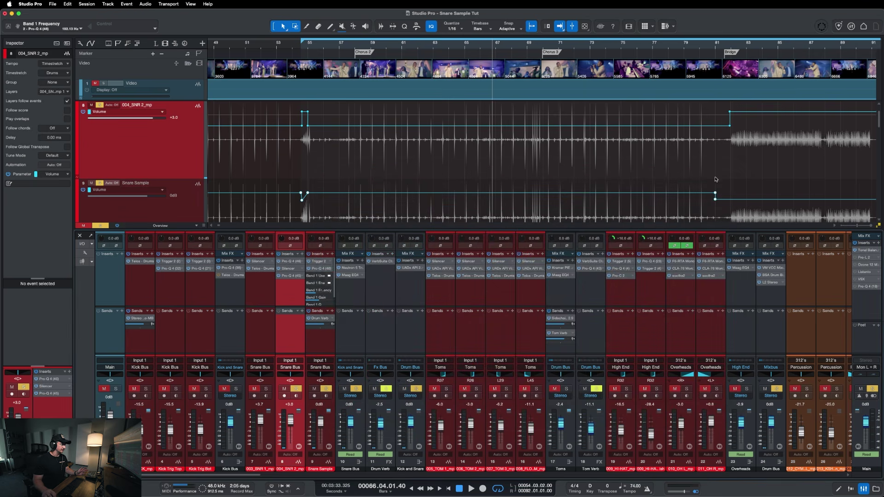
click(319, 261)
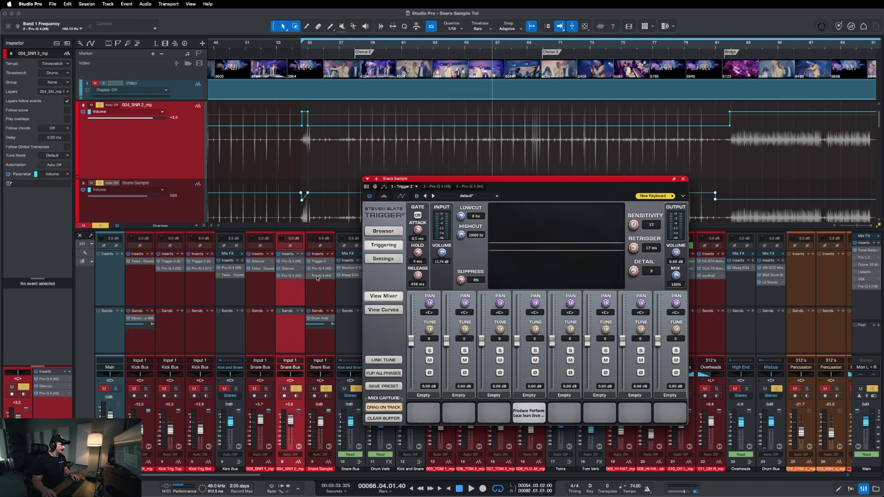
drag(651, 182, 742, 150)
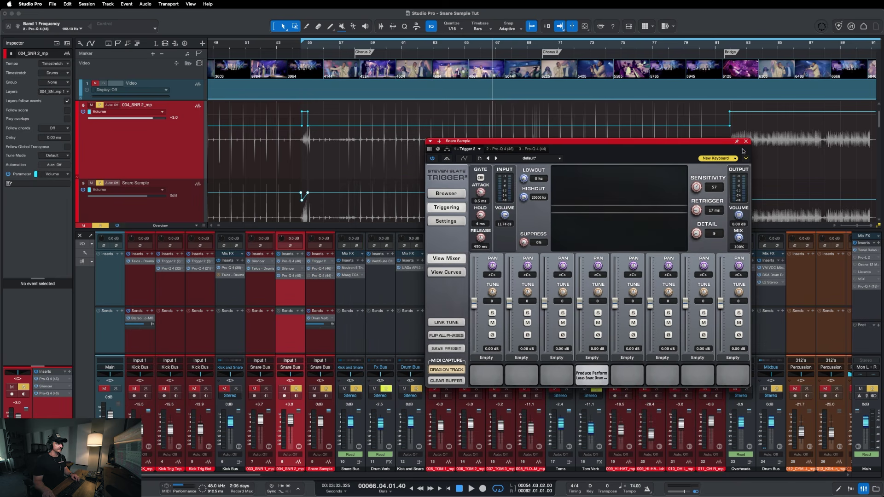
click(323, 268)
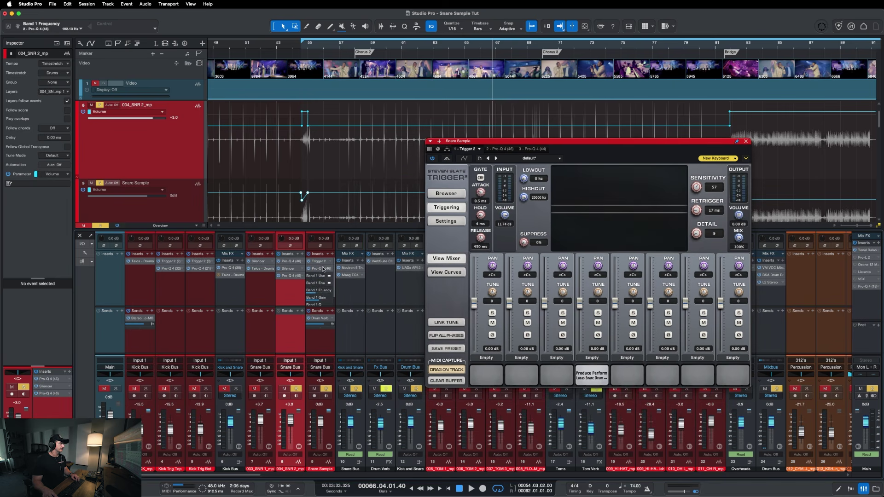
click(321, 269)
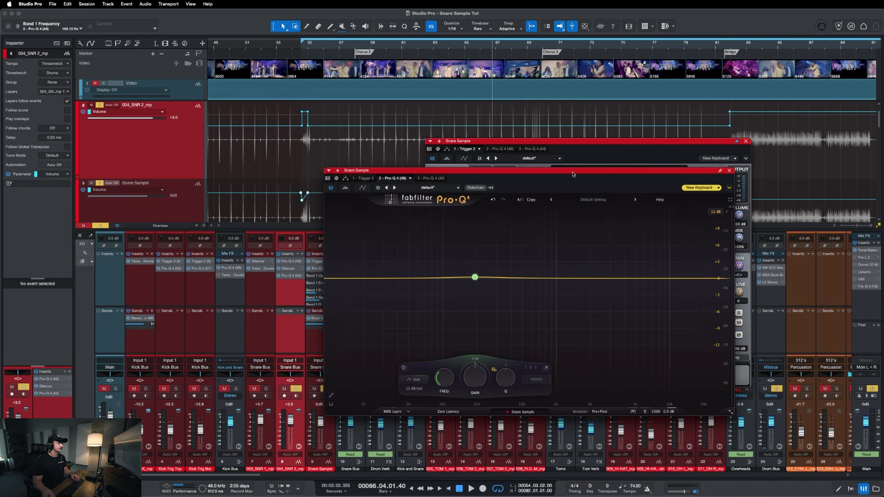
drag(572, 174, 260, 130)
Step: Disable and remove the bell band in the Snare Sample channel's copied Pro-Q 4
right_click(162, 232)
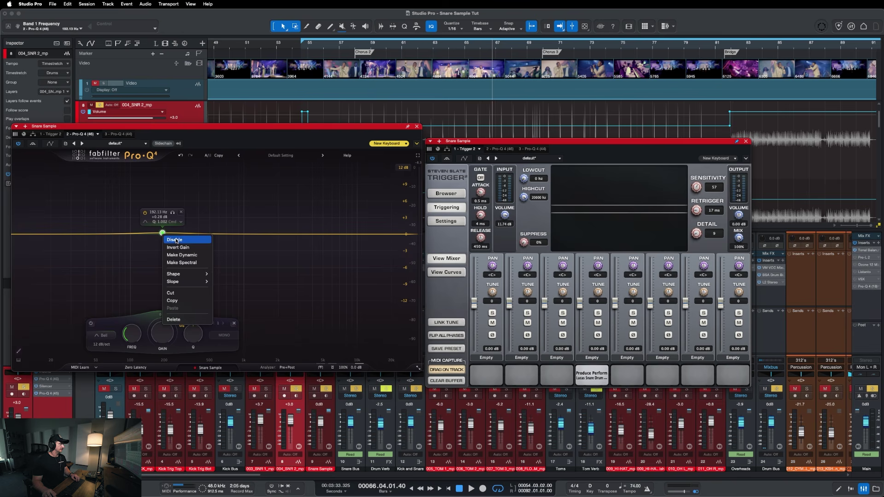
click(175, 240)
drag(192, 133, 201, 96)
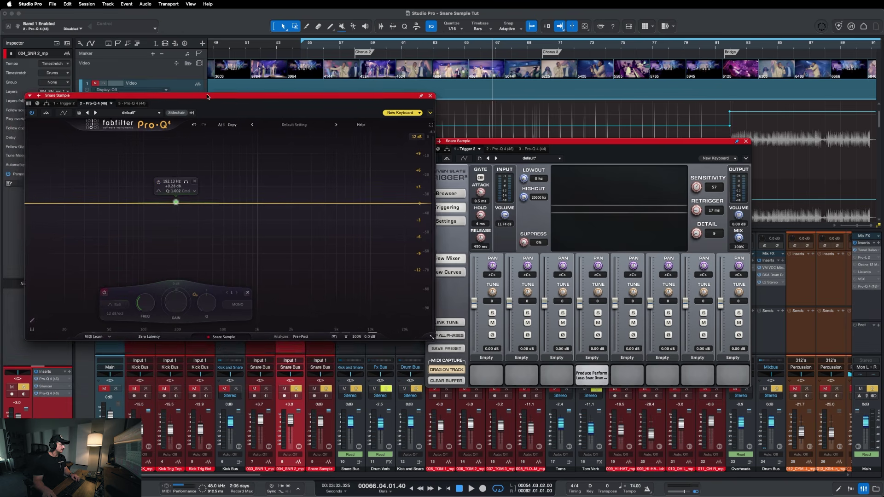
click(243, 286)
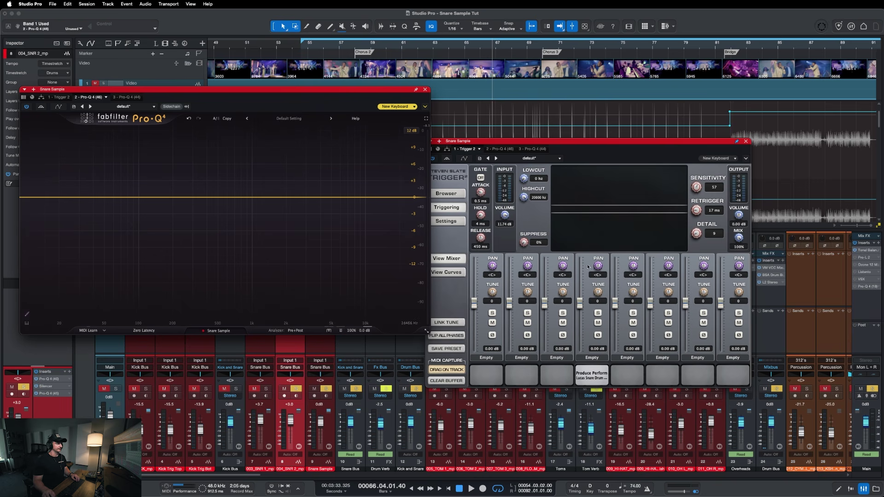
Step: During playback, lower the loaded snare sample's tuning in Trigger 2 in stages to -3, -6 and finally -10
click(598, 293)
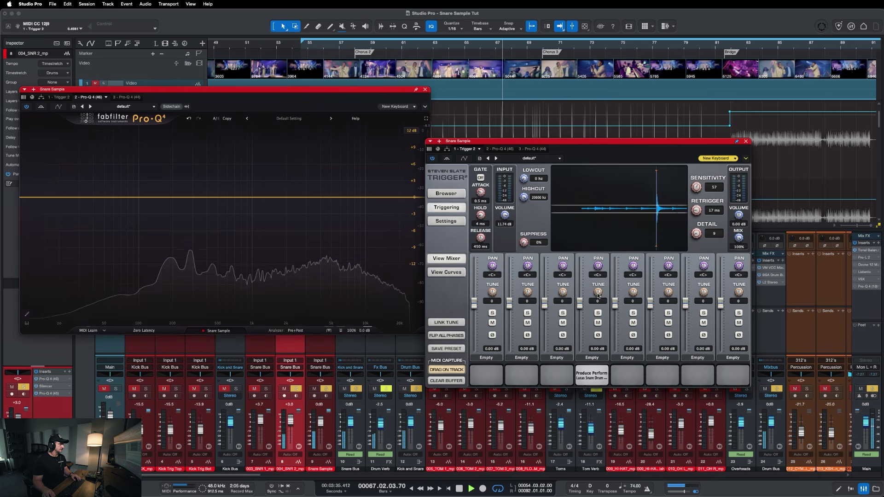
drag(598, 294, 598, 300)
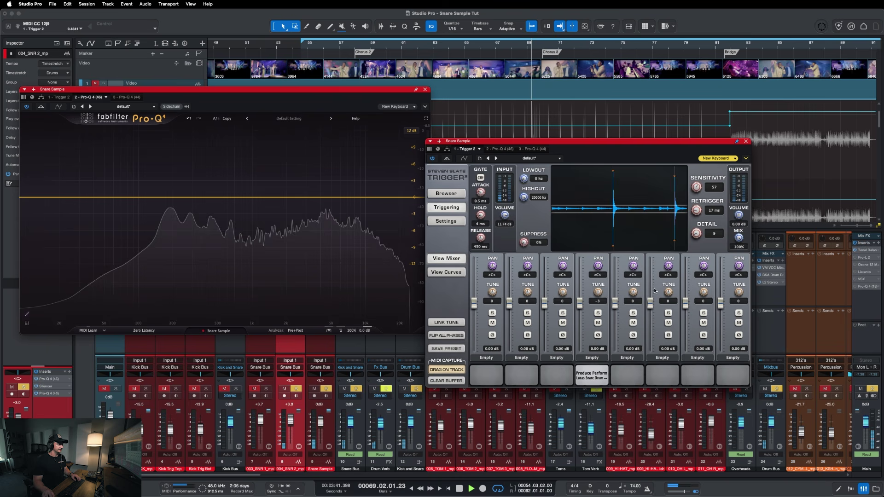
drag(598, 292, 598, 296)
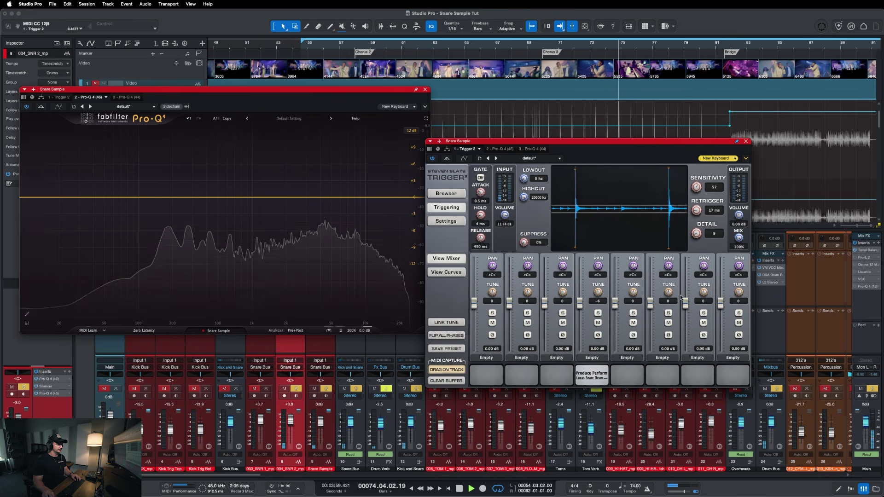
scroll(598, 292, down, 3)
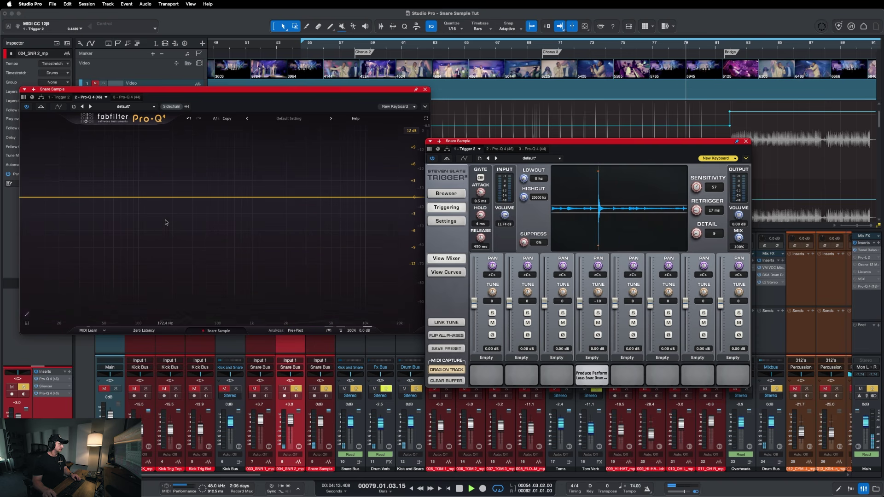
Step: Close both plug-ins, stop playback, select the Snare Sample channel and briefly check its copied Pro-Q 4
click(424, 89)
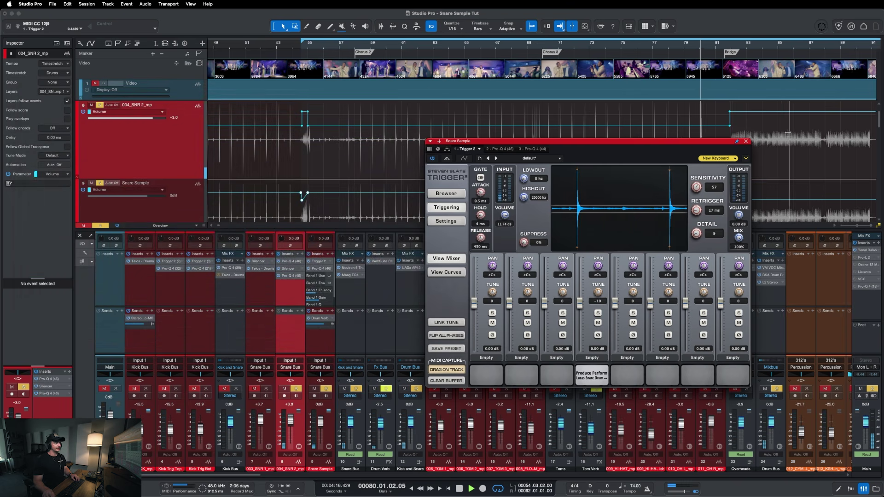
click(746, 142)
key(space)
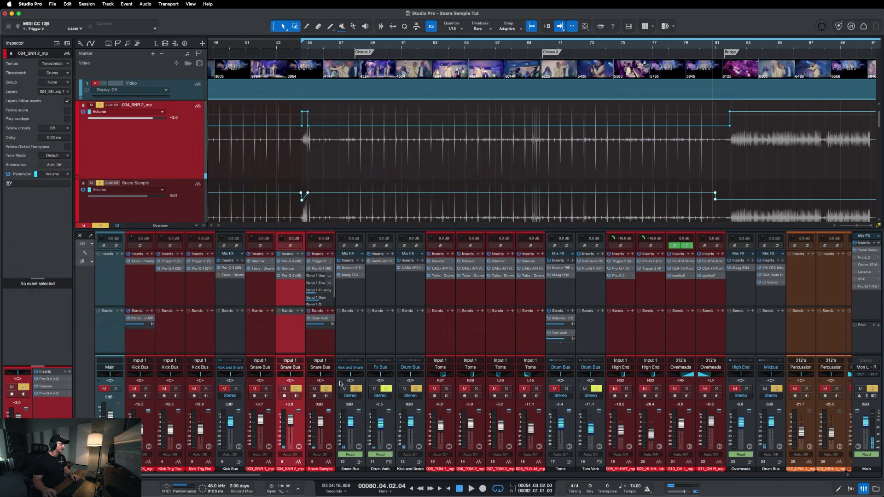
click(319, 352)
click(317, 268)
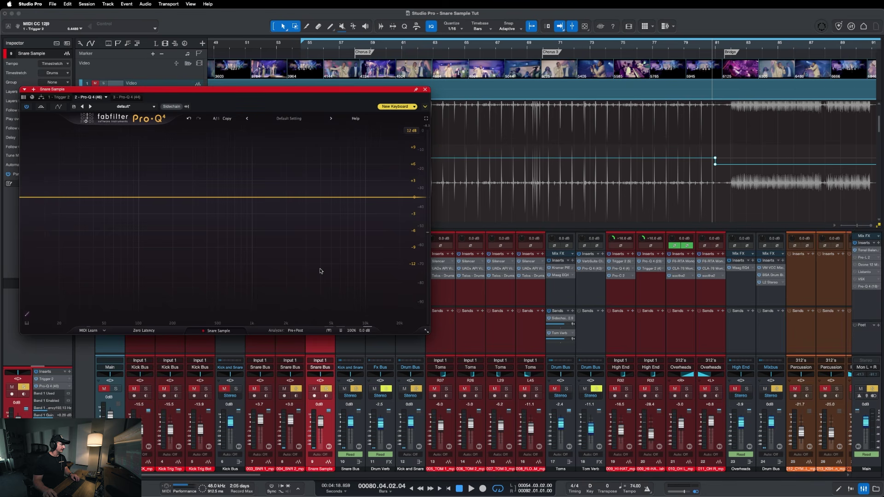
click(425, 90)
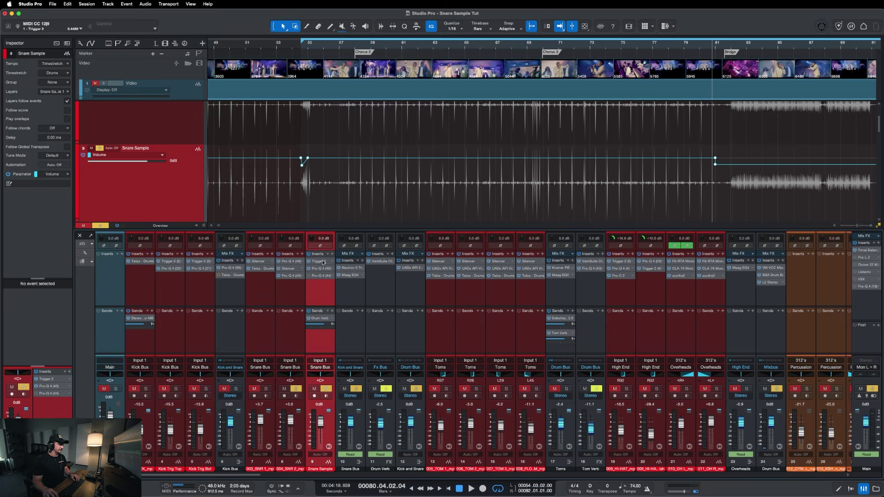
Step: Open Trigger 2 on the Snare Sample channel, play from bar 58 and reset the loaded sample's tuning to 0
click(323, 261)
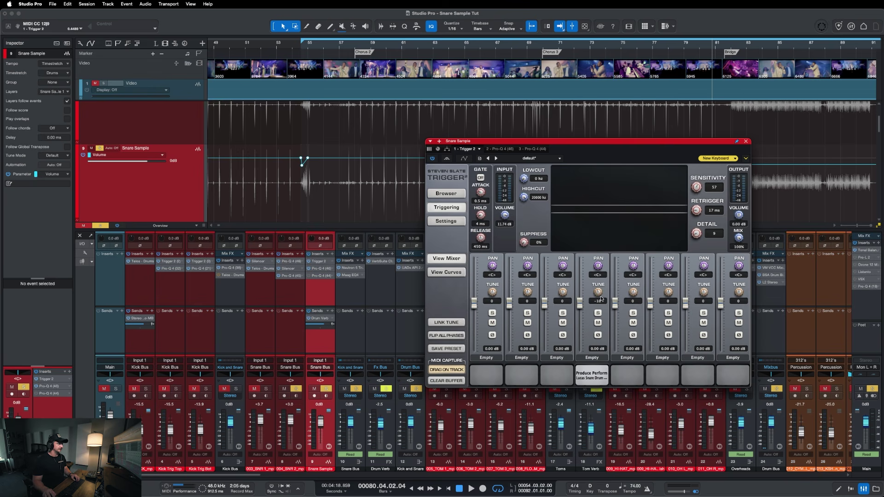
click(359, 48)
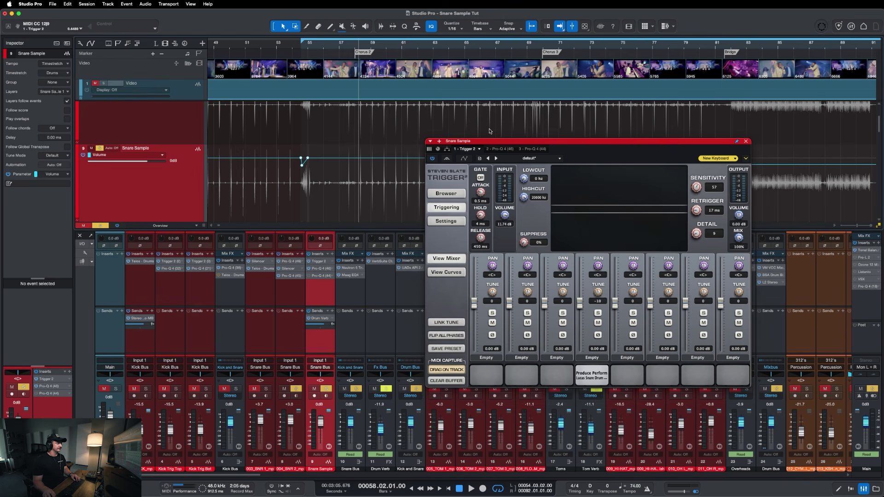
key(space)
double_click(603, 302)
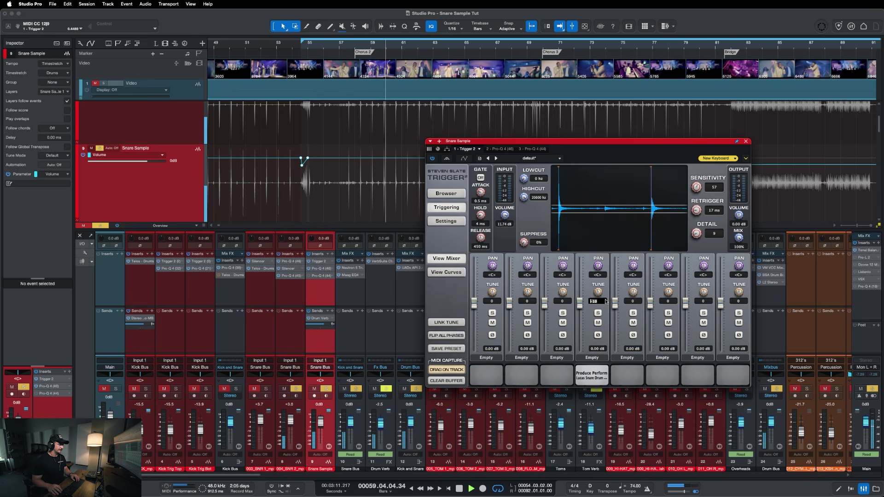
text(0)
key(Return)
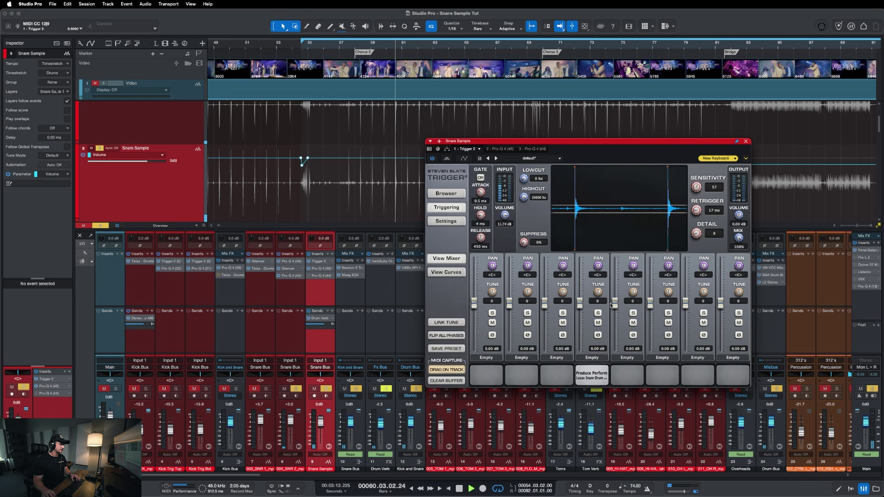
Step: Set the loaded snare sample's tuning in Trigger 2 to -10, audition it and stop playback
click(613, 302)
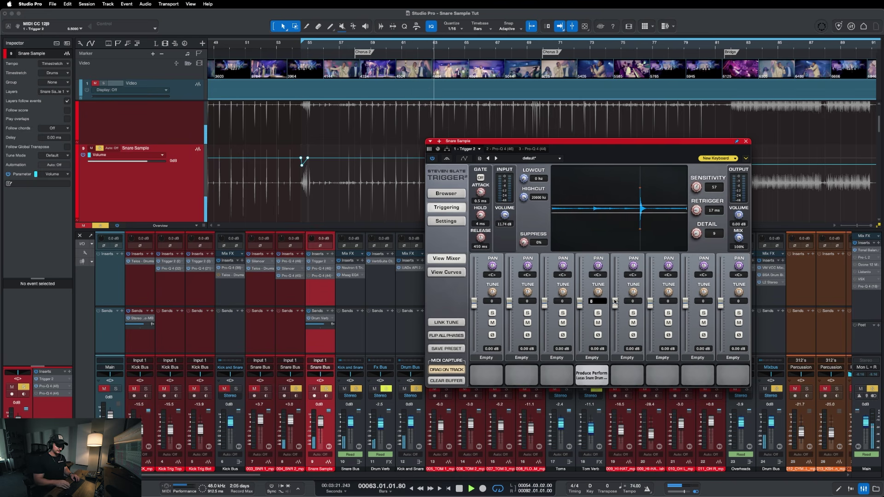
text(-10)
key(Return)
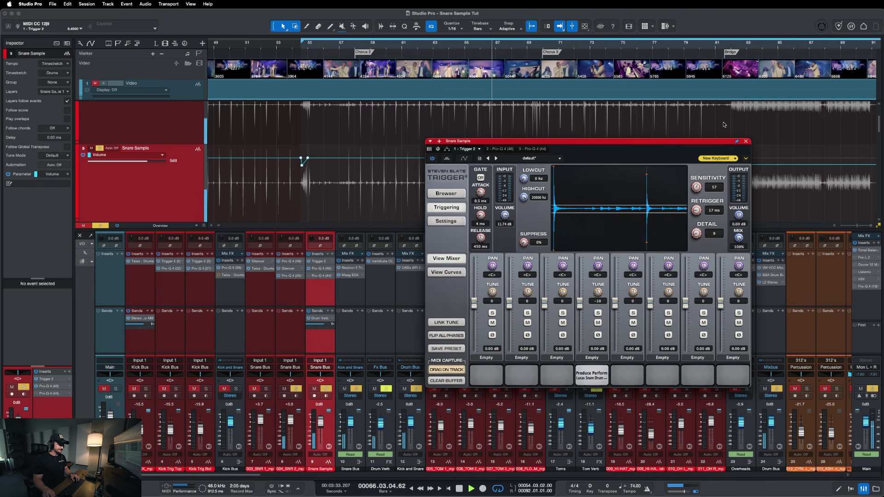
key(space)
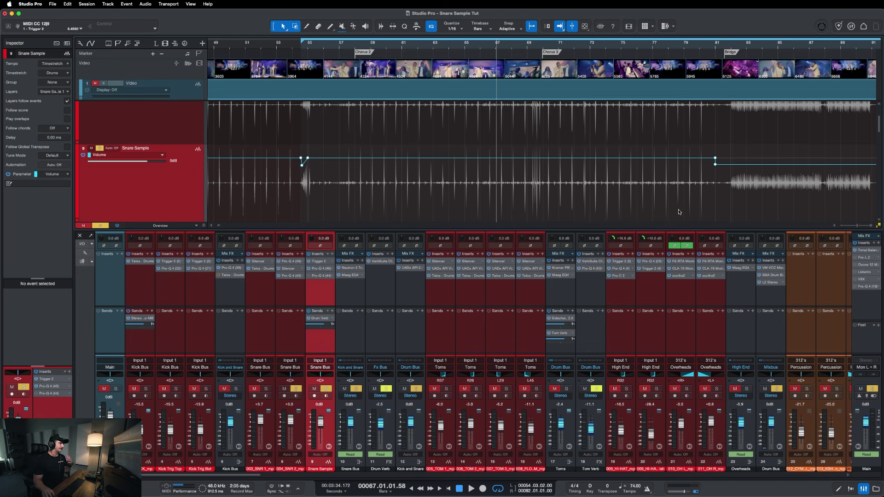
Step: Browse Trigger 2's sample folders on the Snare Sample channel, collapse Lucas Samples, return to the triggering view and close the plug-in
click(319, 261)
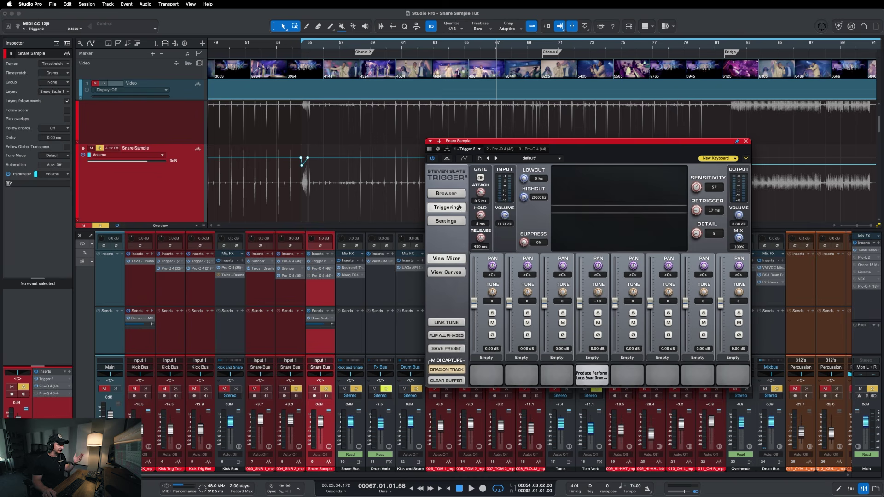
click(454, 194)
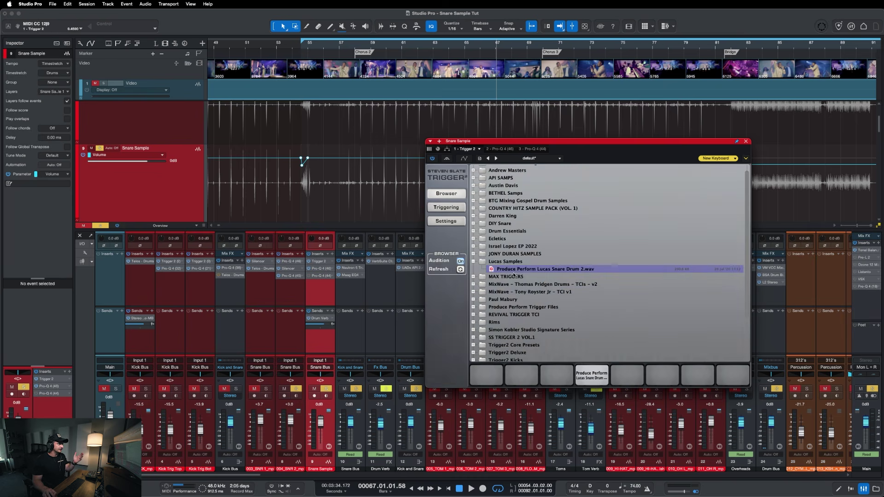
click(472, 262)
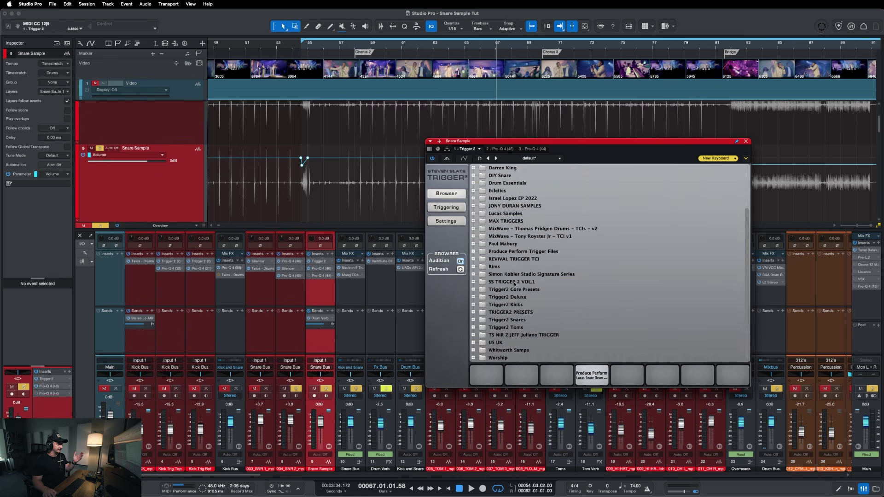
click(455, 207)
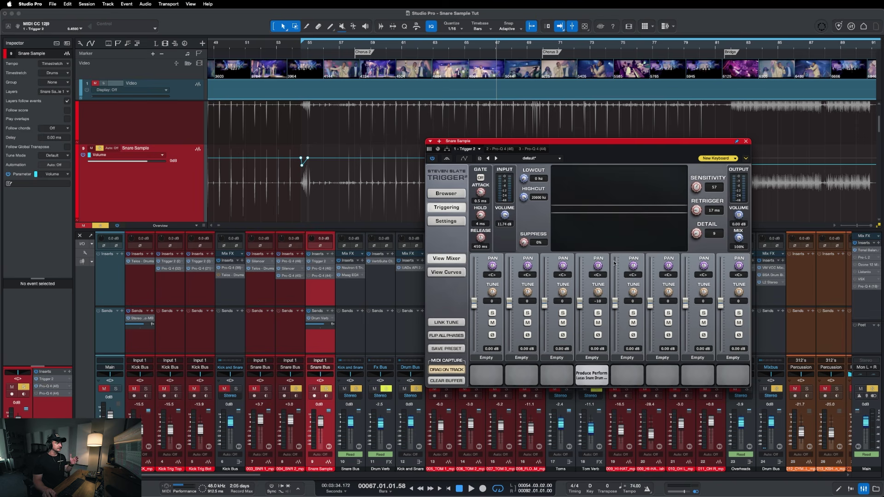
click(747, 142)
Step: Unsolo the Snare Sample track, place the playhead at bar 58 and open the channel's Pro-Q 4 (44) containing the high shelf
key(s)
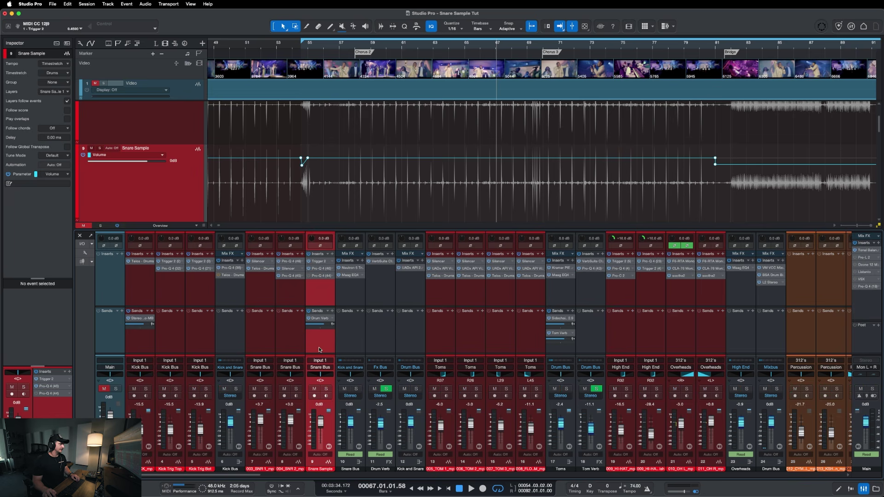
click(354, 49)
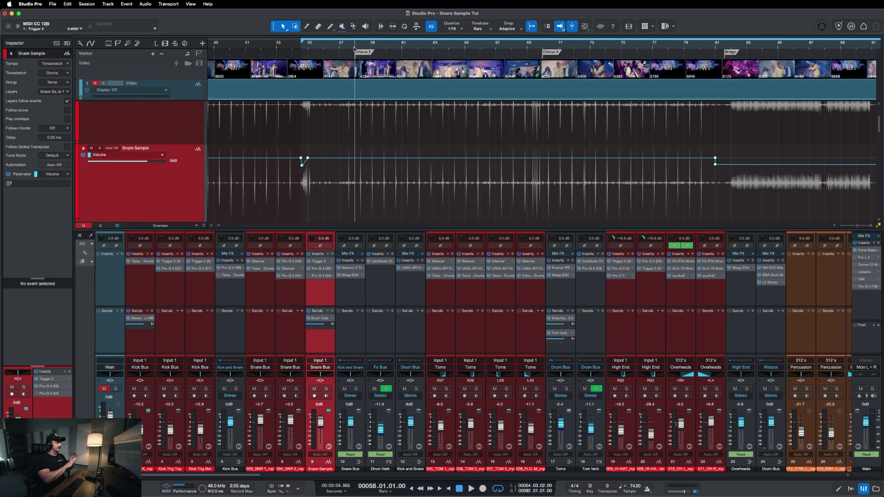
click(314, 276)
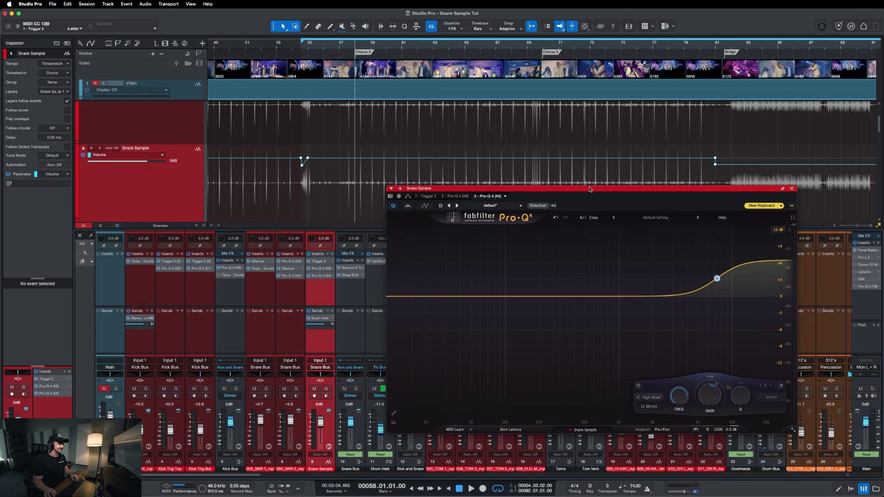
drag(589, 189, 586, 186)
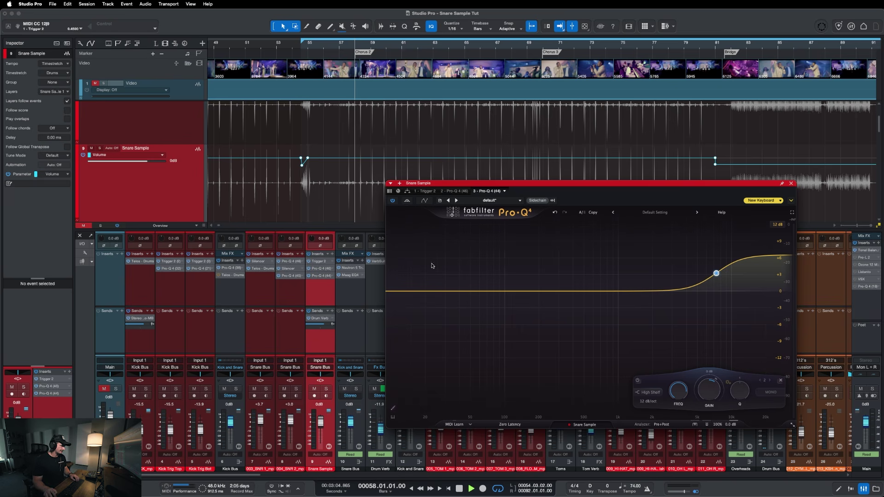
Step: During playback, add a bell band boosting about 2 dB at about 4.7 kHz to the Snare Sample's Pro-Q 4
key(space)
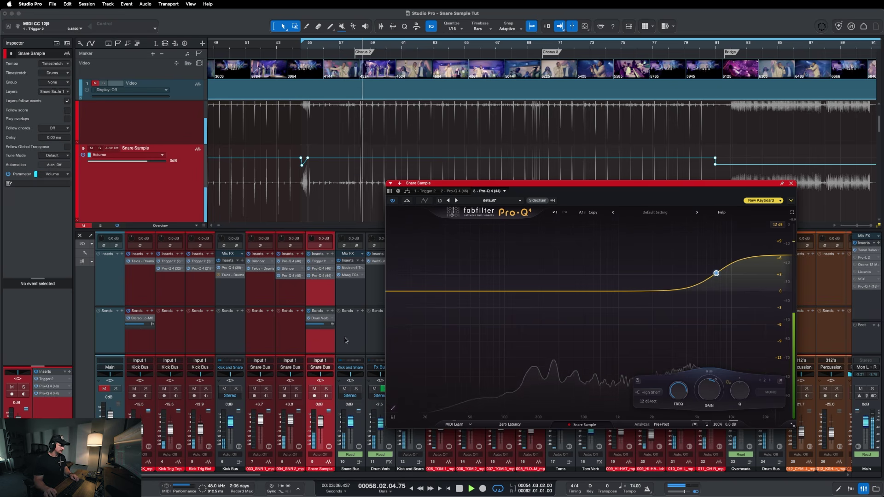
click(662, 295)
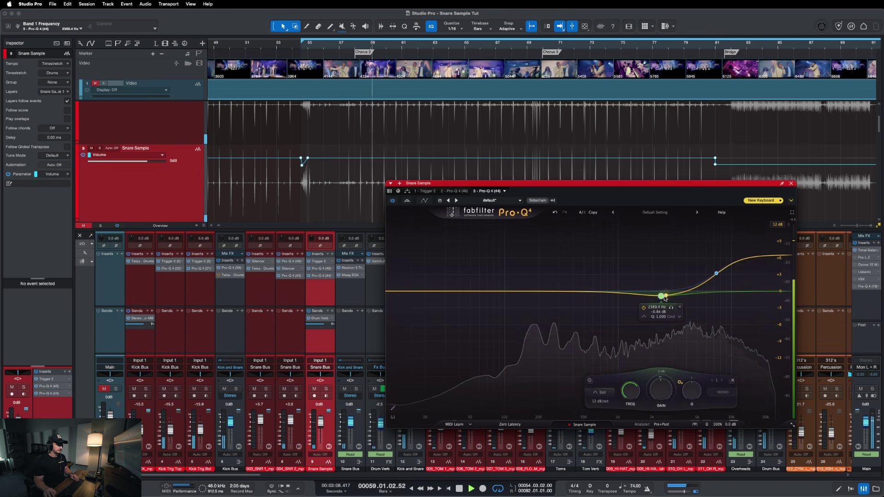
drag(662, 297, 694, 280)
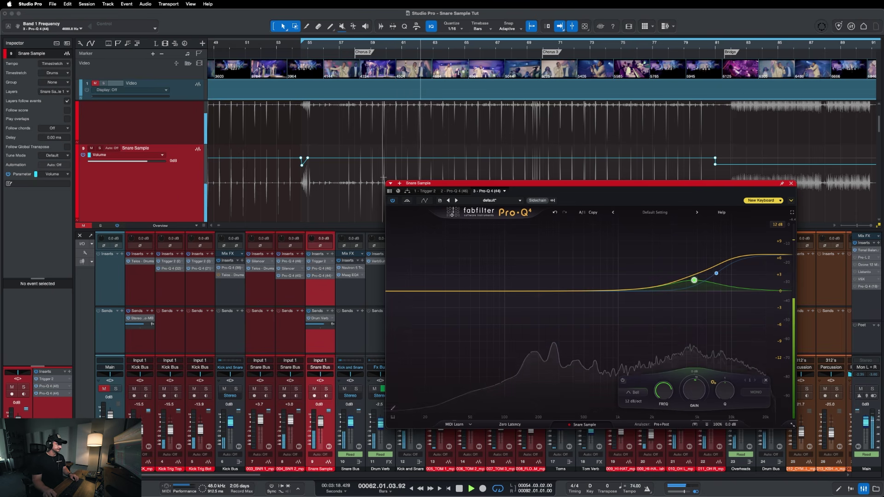
Step: Compare the Snare Sample with its Pro-Q 4 bypassed and re-enabled, then stop playback and close the plug-in
click(407, 200)
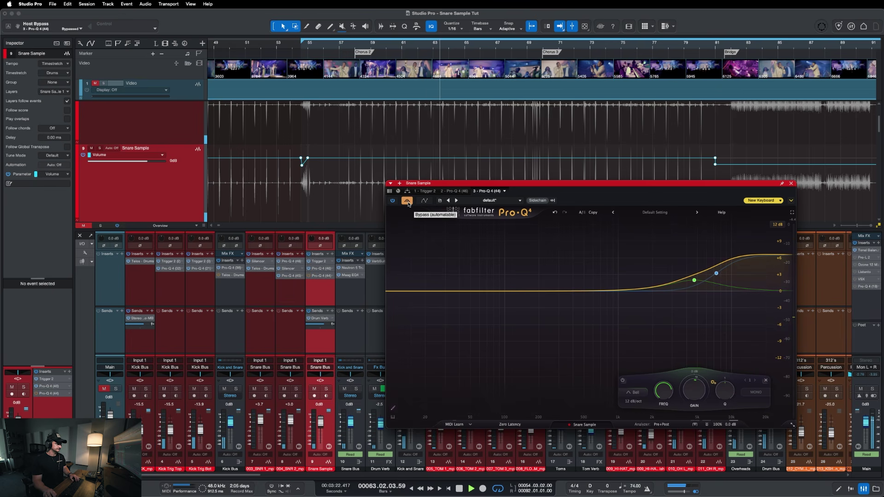
click(407, 203)
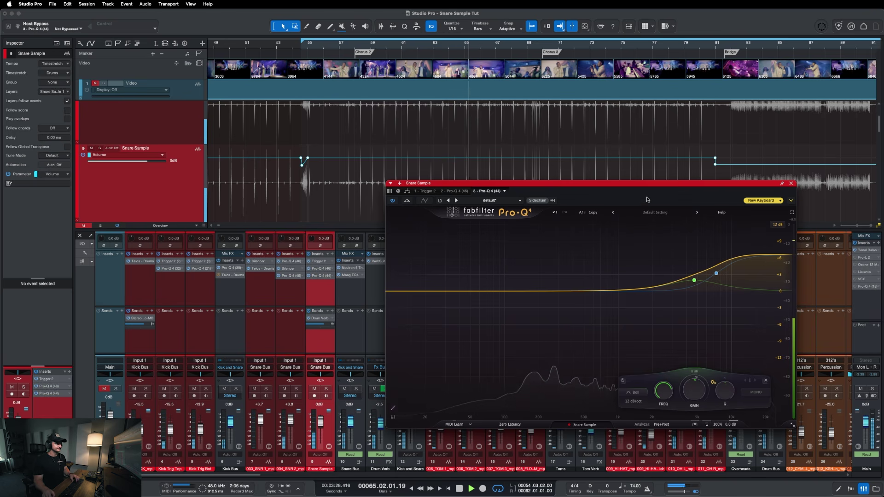
drag(654, 185, 641, 187)
key(space)
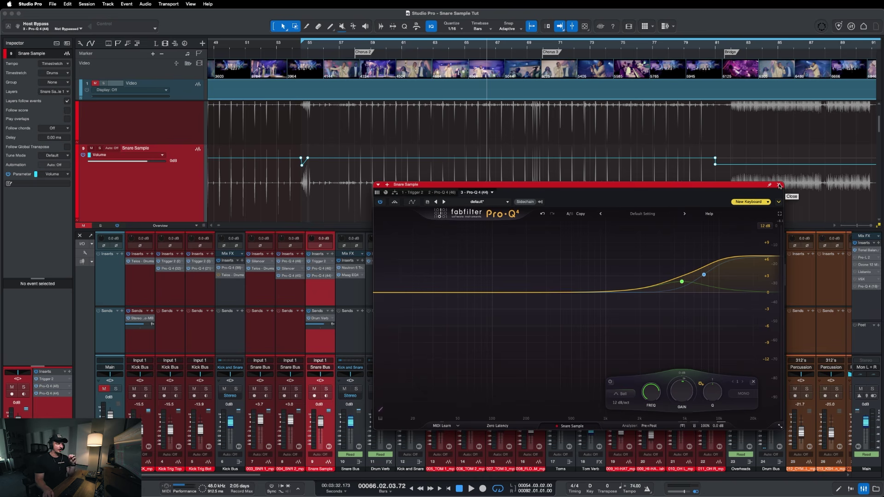
click(779, 185)
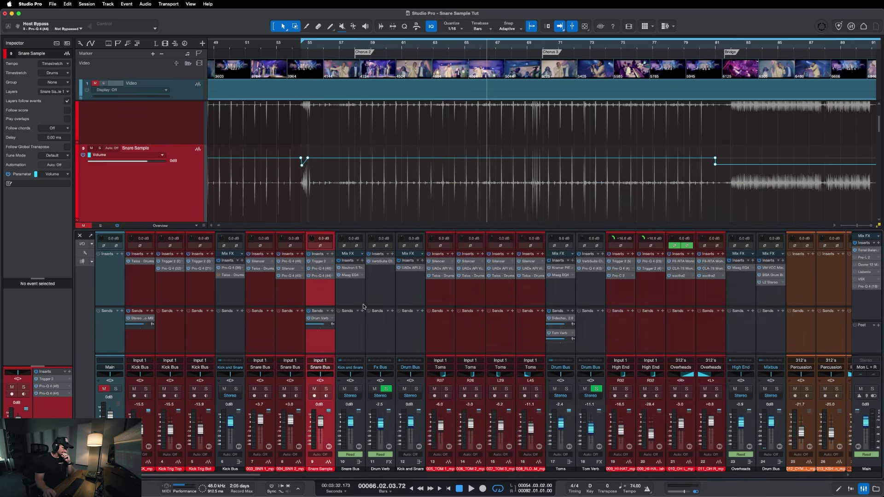